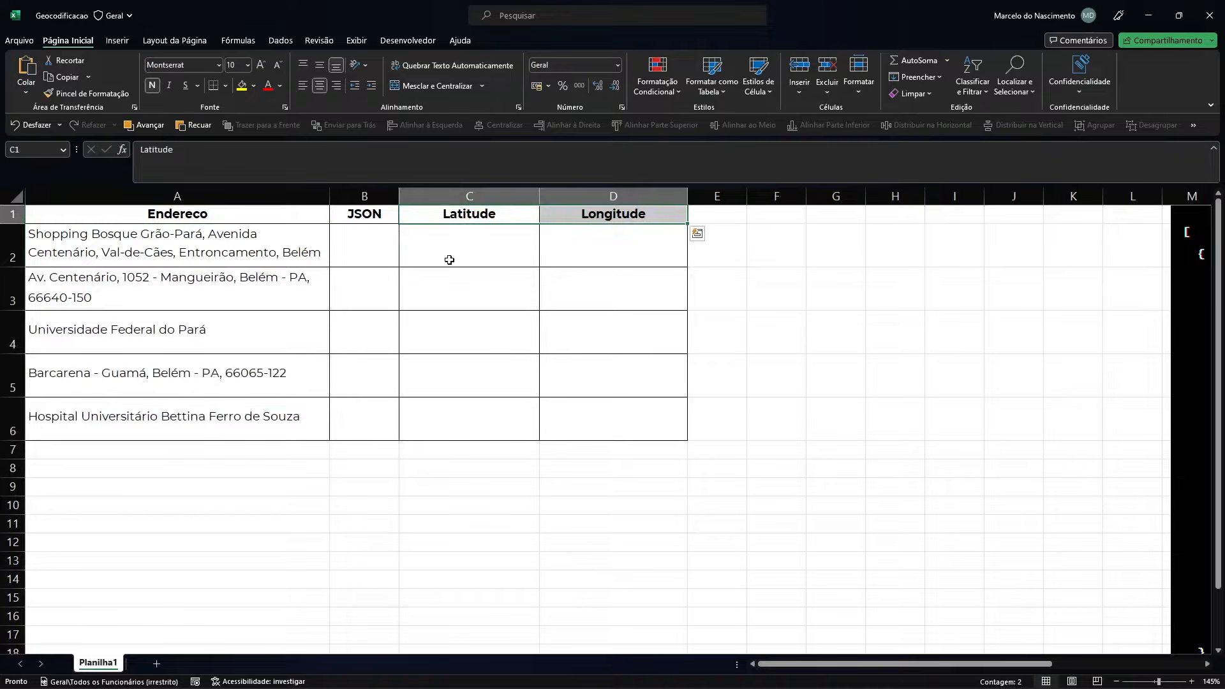
pyautogui.click(241, 252)
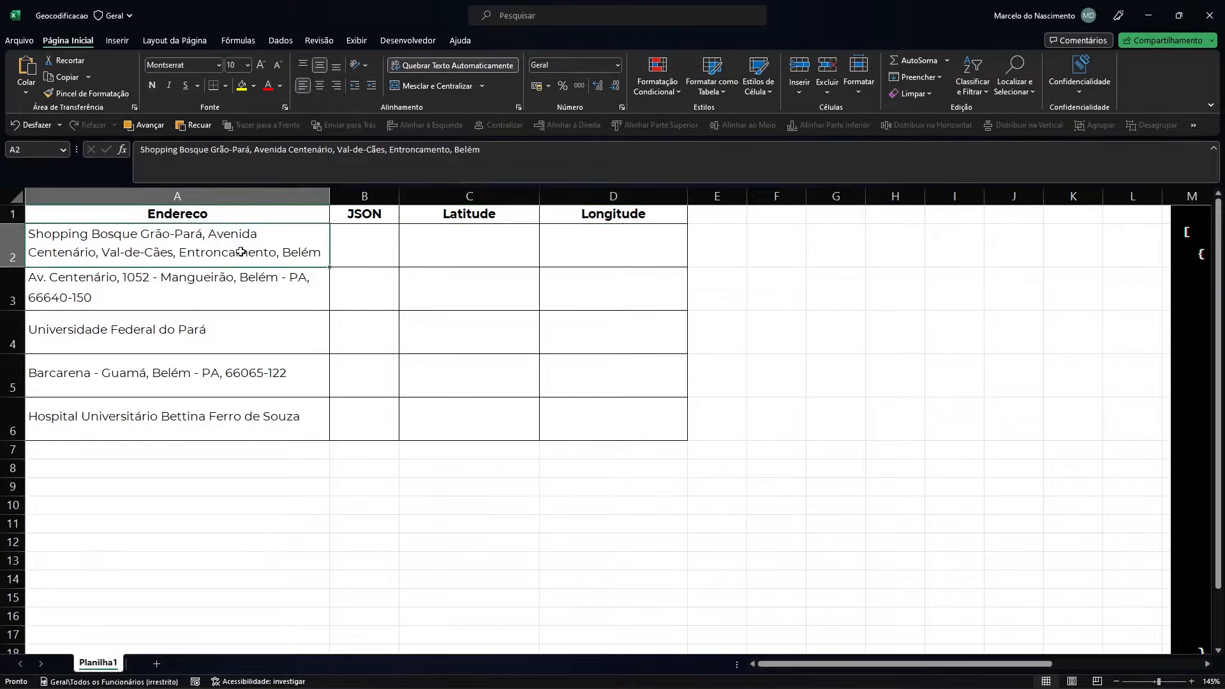
pyautogui.click(517, 244)
pyautogui.click(602, 246)
pyautogui.click(491, 251)
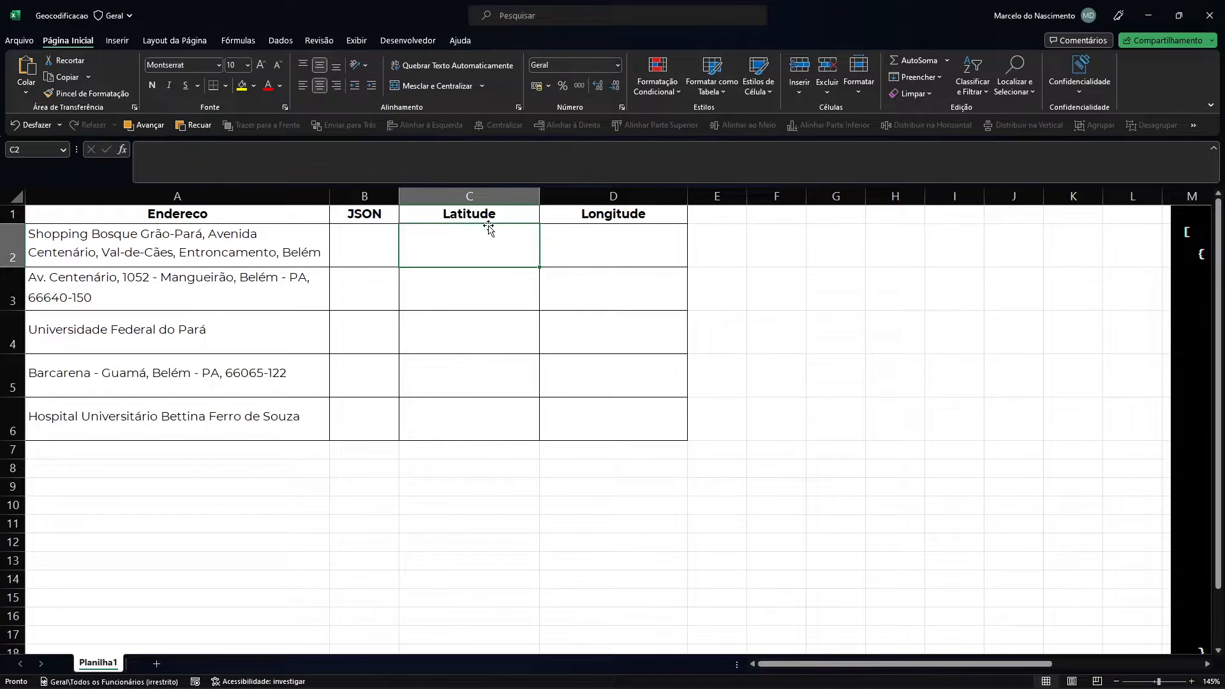
pyautogui.moveTo(491, 216); pyautogui.dragTo(607, 216)
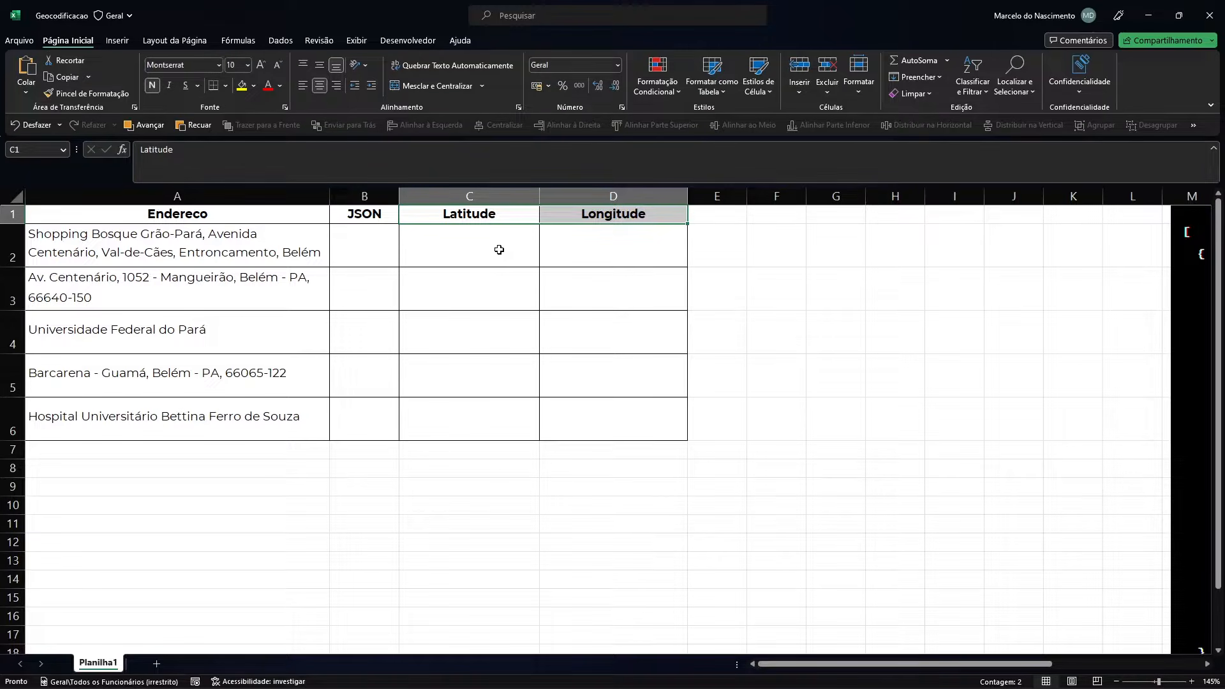
# Switch to the browser, open the Forward Geocode endpoint of the Free Geocoding API in a new tab and examine its JSON response.
pyautogui.hotkey('alt', 'Tab')
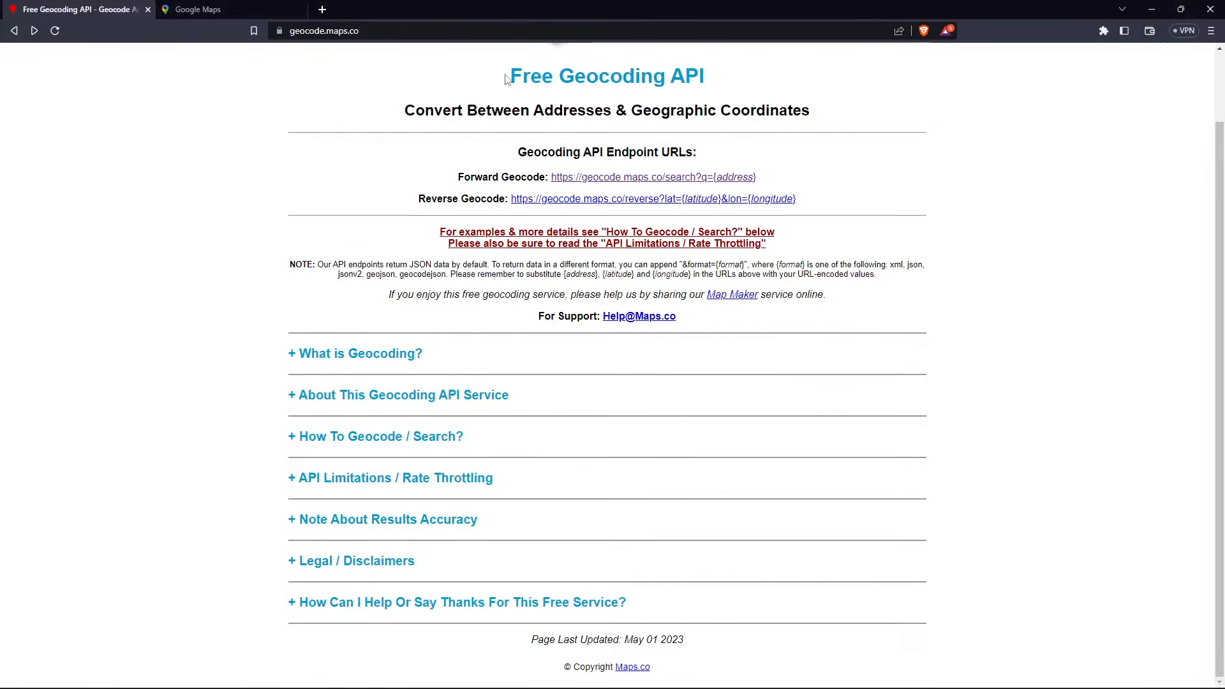
pyautogui.moveTo(509, 76); pyautogui.dragTo(554, 76)
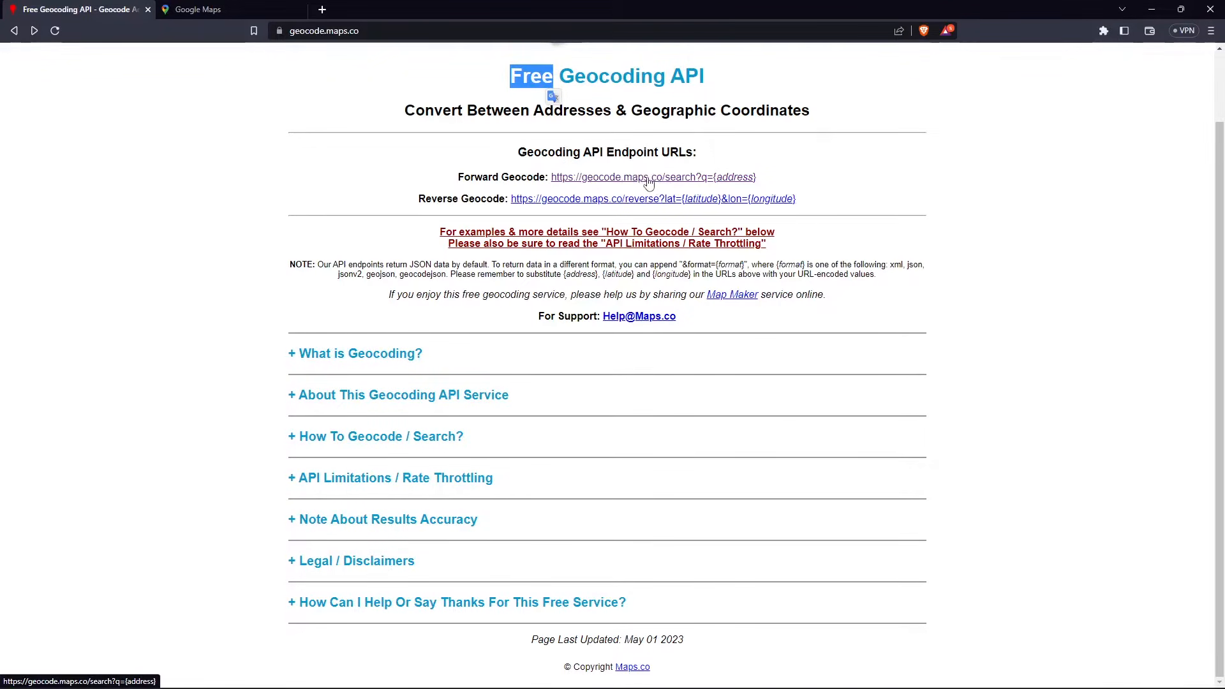
pyautogui.middleClick(626, 179)
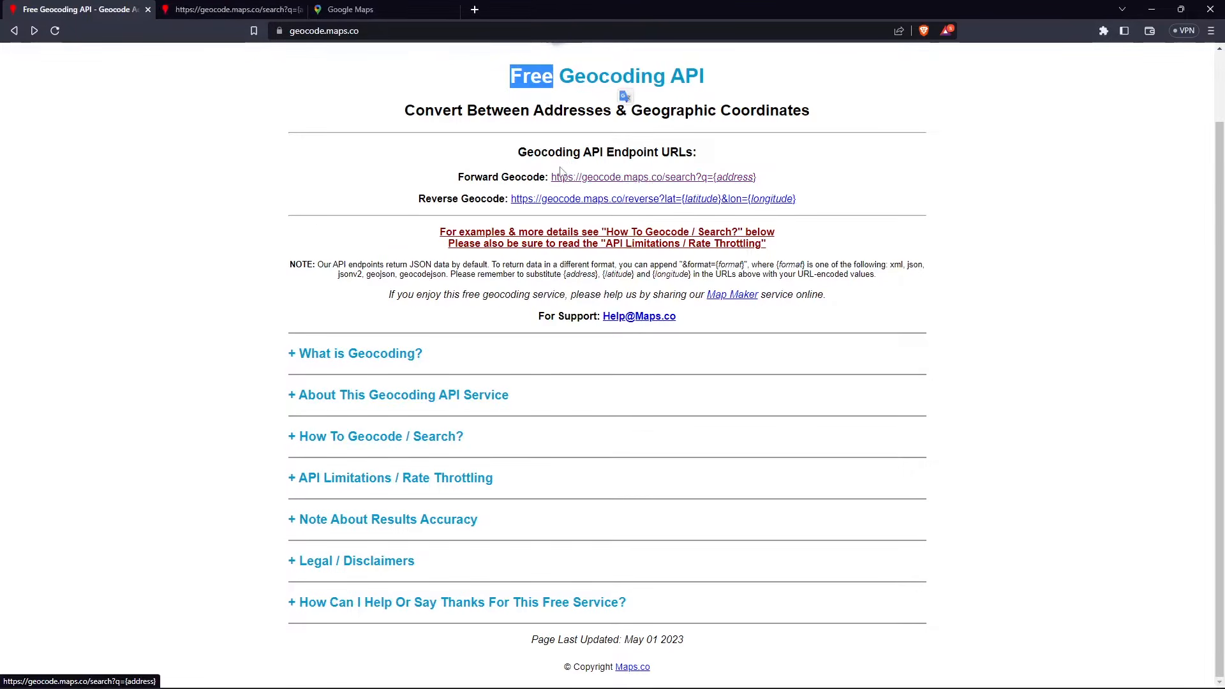
pyautogui.click(232, 10)
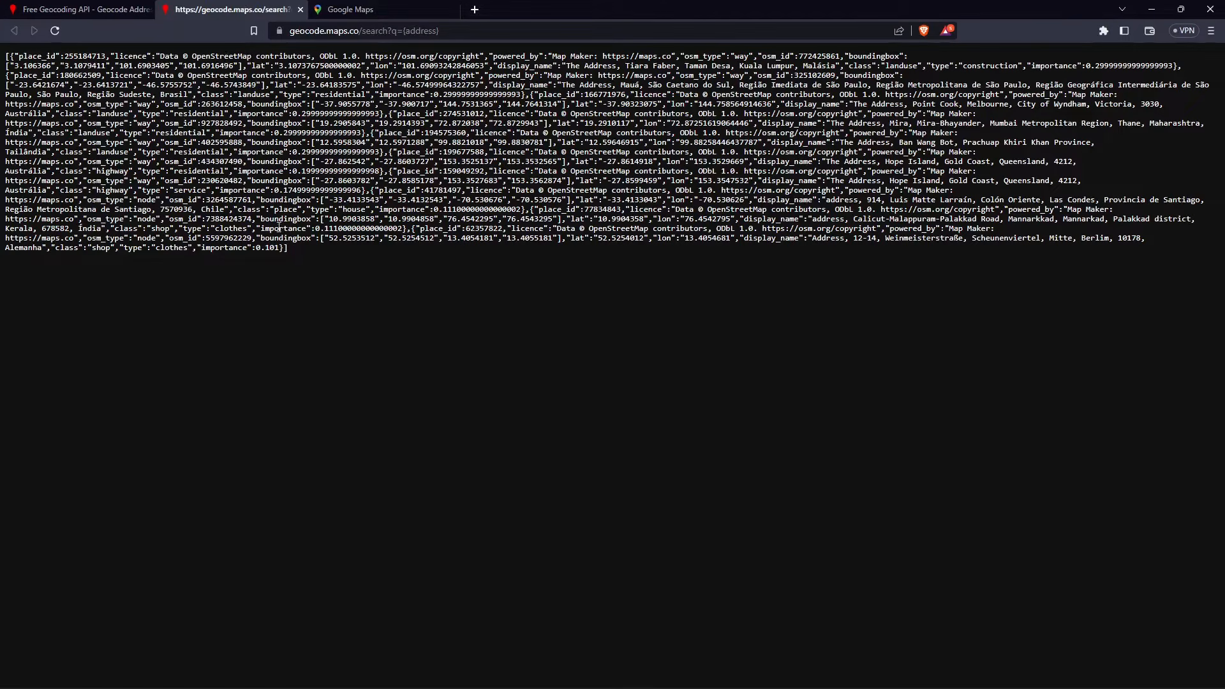
pyautogui.moveTo(290, 250); pyautogui.dragTo(3, 56)
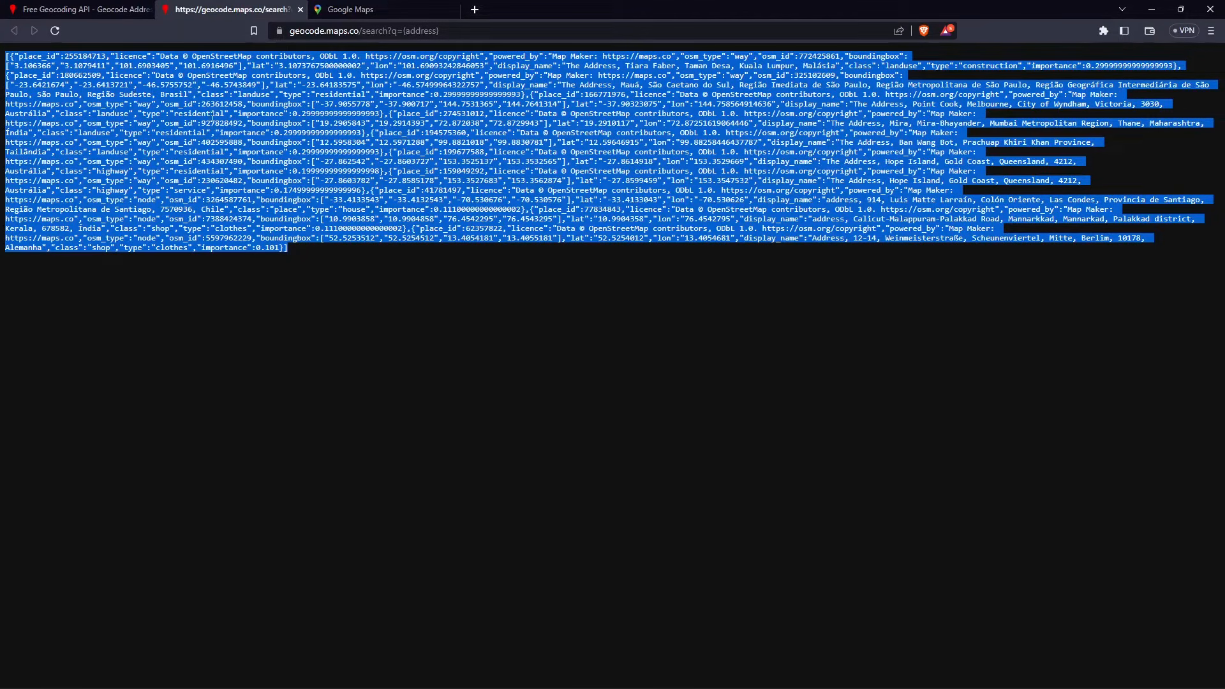
pyautogui.press('alt')
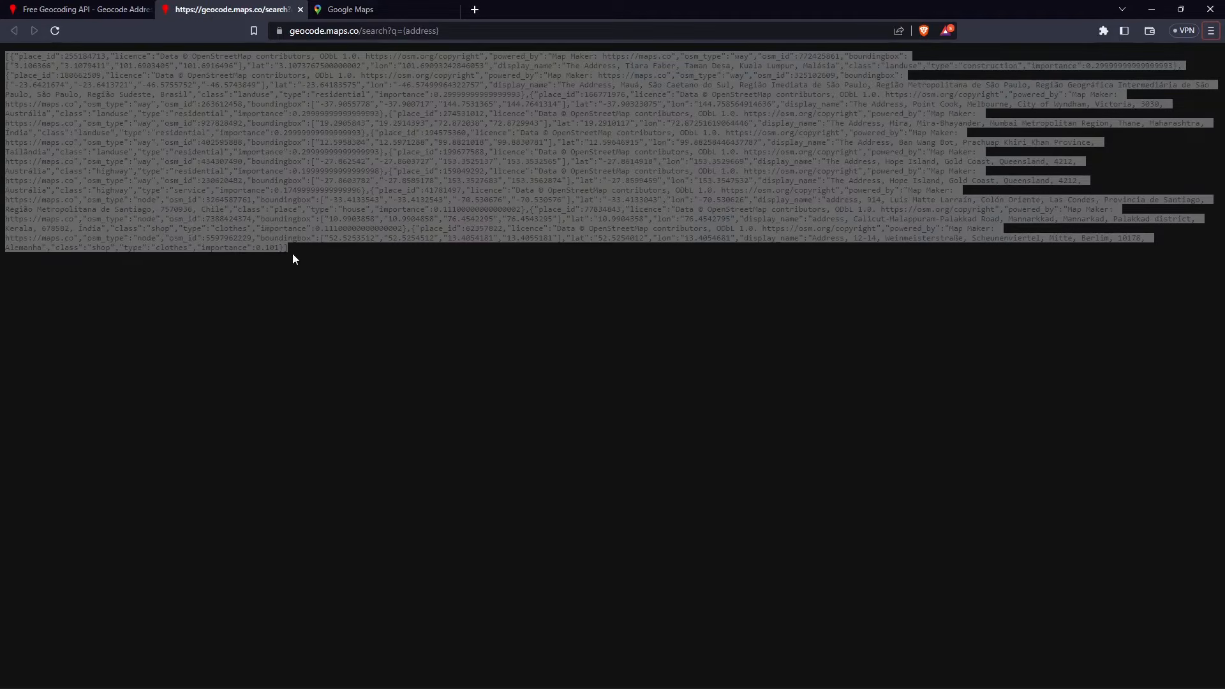
pyautogui.click(276, 226)
# Switch to Excel, copy the full address text from cell A2 and return to the browser.
pyautogui.hotkey('alt', 'Tab')
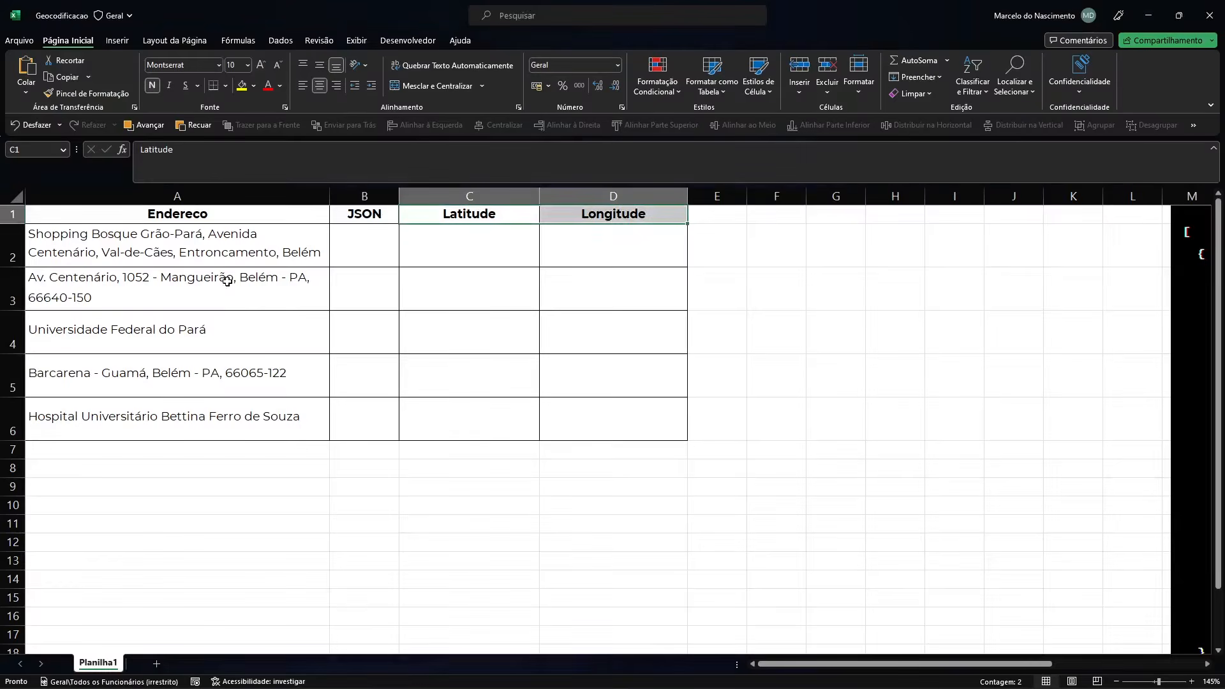
pyautogui.click(178, 232)
pyautogui.moveTo(504, 153); pyautogui.dragTo(44, 152)
pyautogui.hotkey('ctrl', 'c')
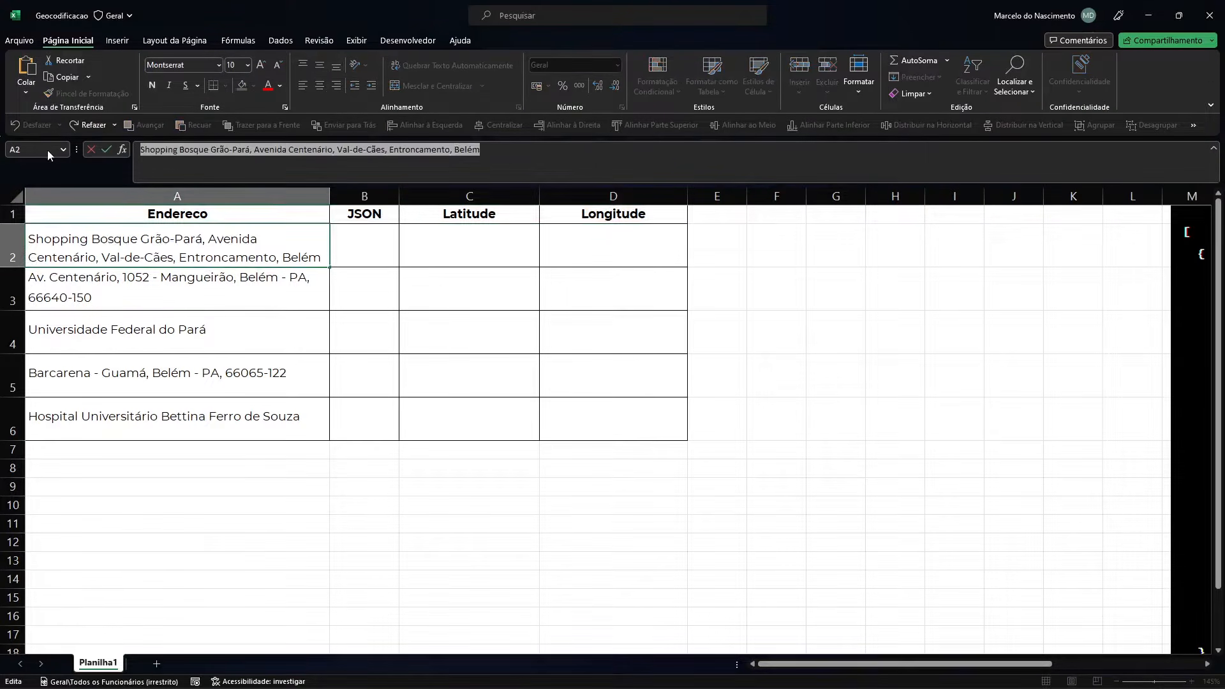
pyautogui.press('Escape')
pyautogui.hotkey('alt', 'Tab')
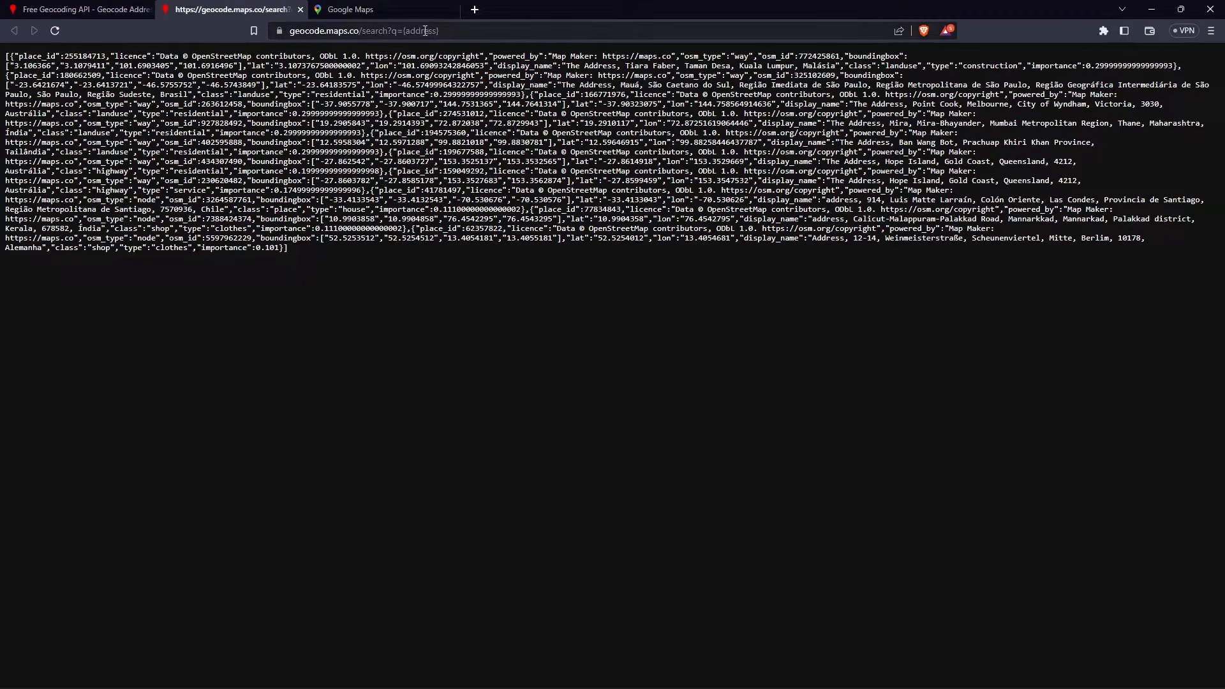
# Replace the word address inside the braces of the geocode search URL with the copied address and load the request.
pyautogui.click(445, 31)
pyautogui.press('End')
pyautogui.moveTo(435, 31); pyautogui.dragTo(464, 32)
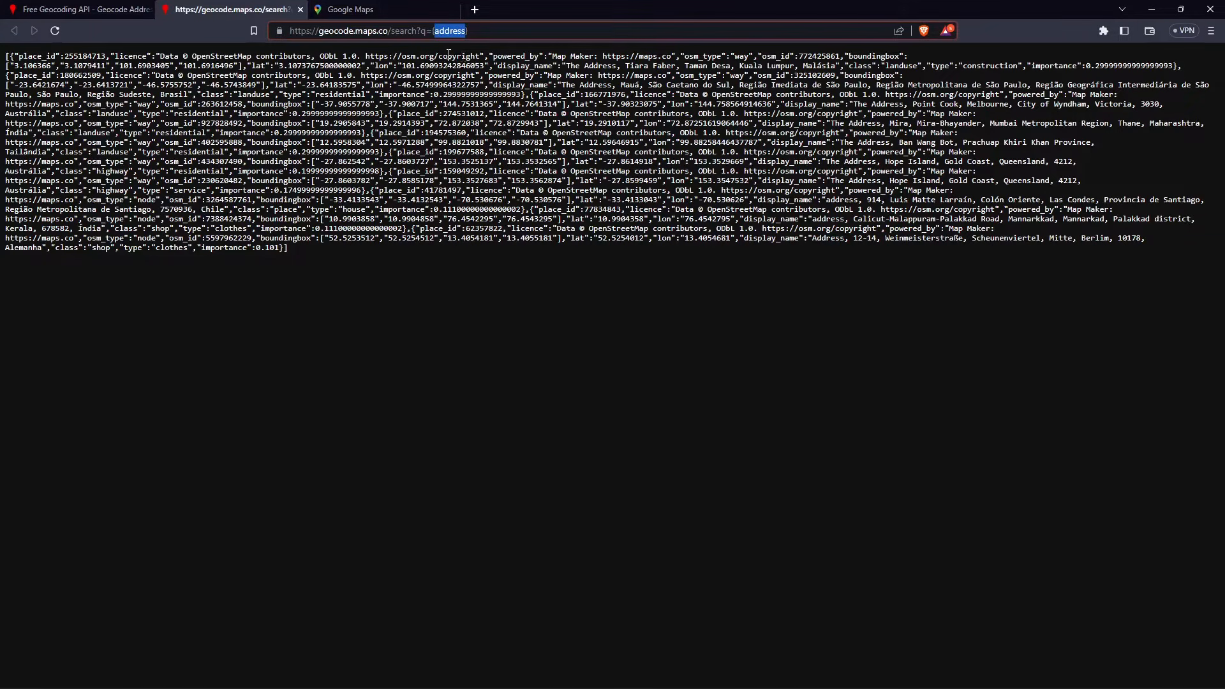
pyautogui.hotkey('ctrl', 'v')
pyautogui.press('Return')
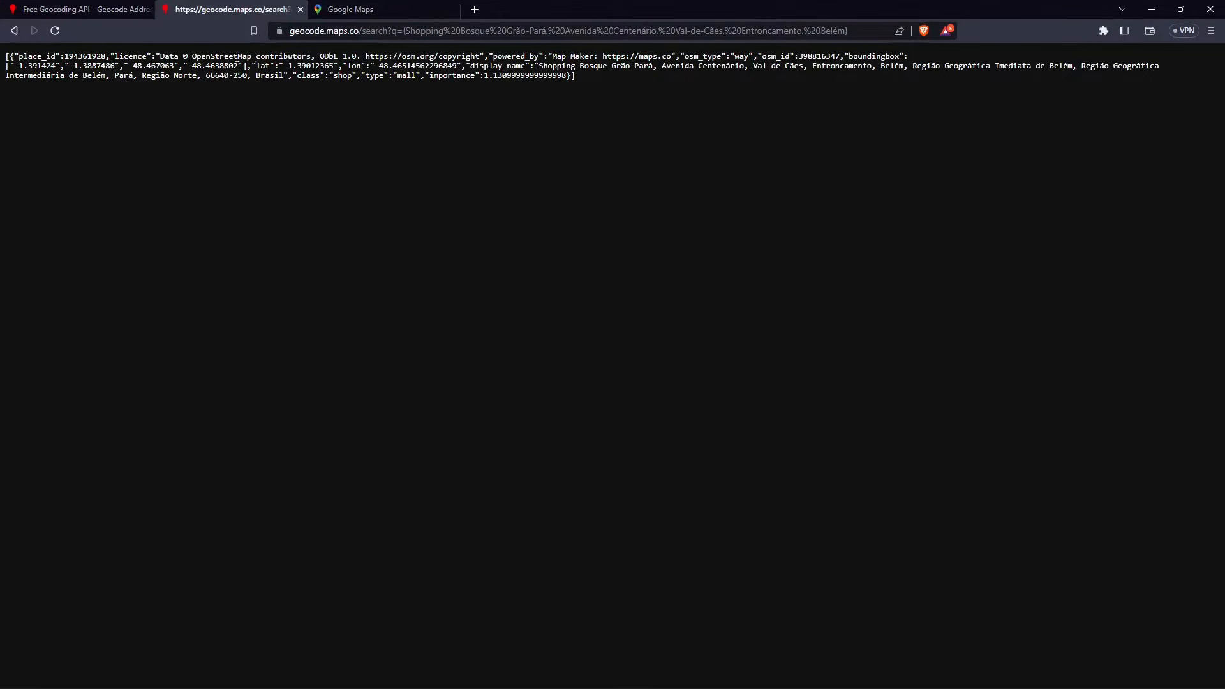
# Copy the complete geocode request URL and switch back to Excel.
pyautogui.click(867, 31)
pyautogui.press('End')
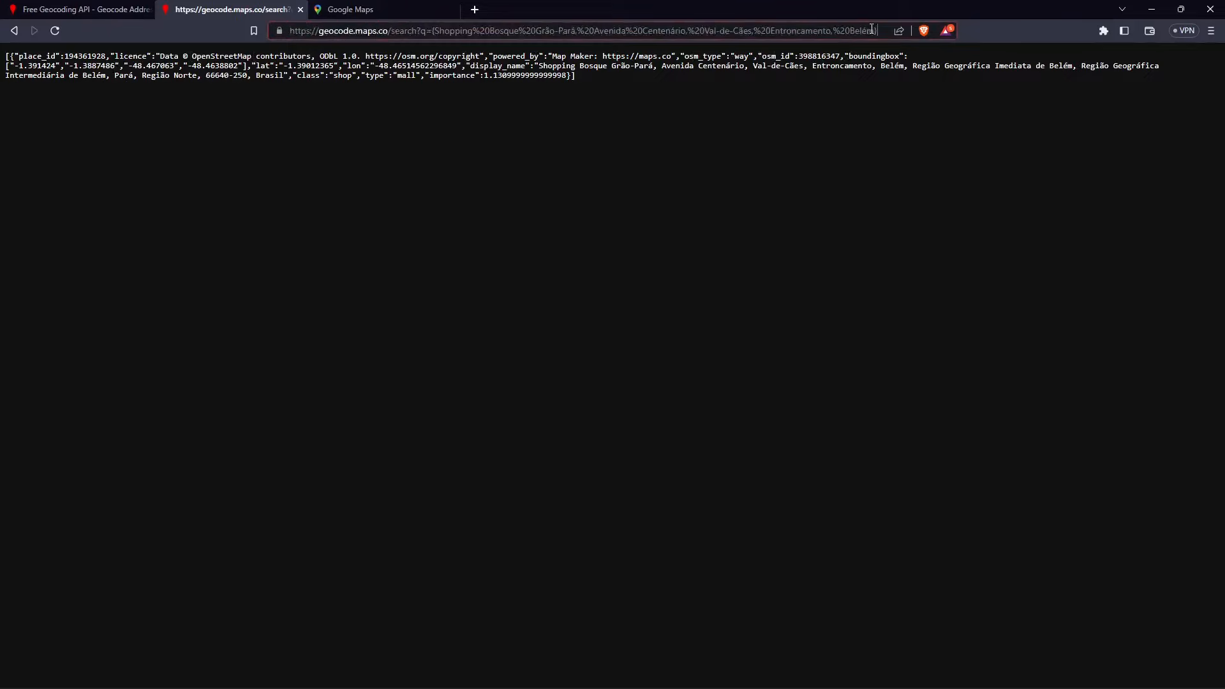
pyautogui.moveTo(874, 31); pyautogui.dragTo(219, 28)
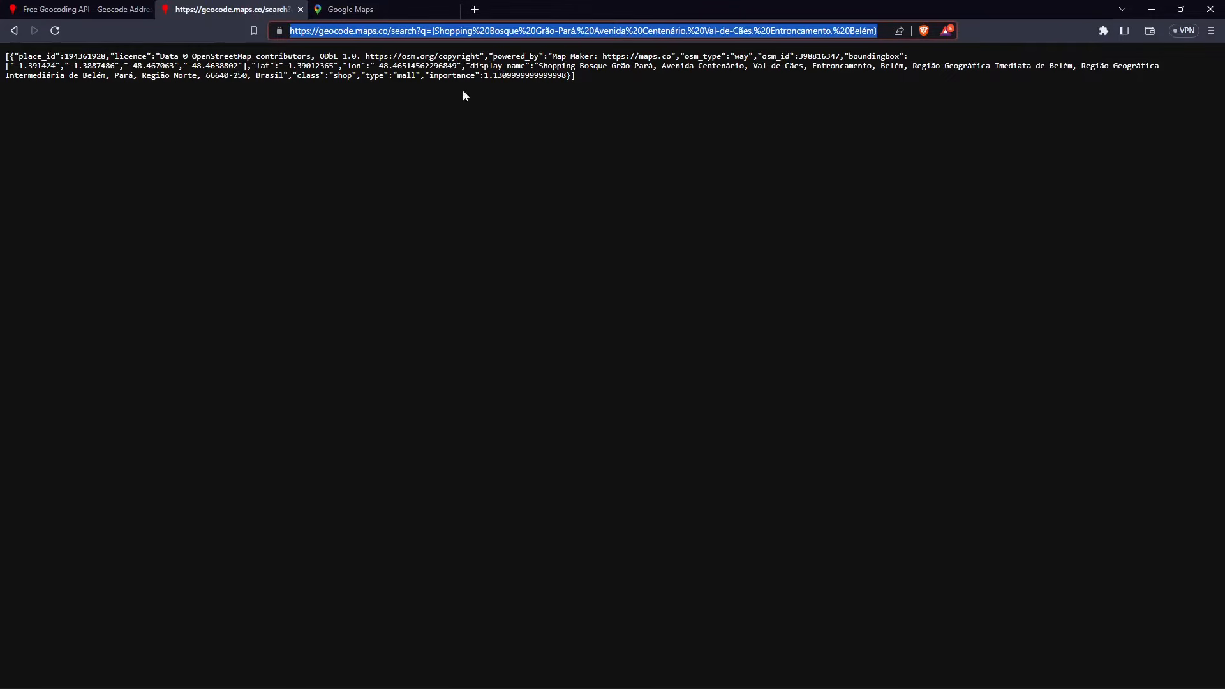
pyautogui.hotkey('alt', 'Tab')
# Start a SERVIÇOWEB formula in cell B2 with the copied geocode request URL as its quoted argument.
pyautogui.click(370, 247)
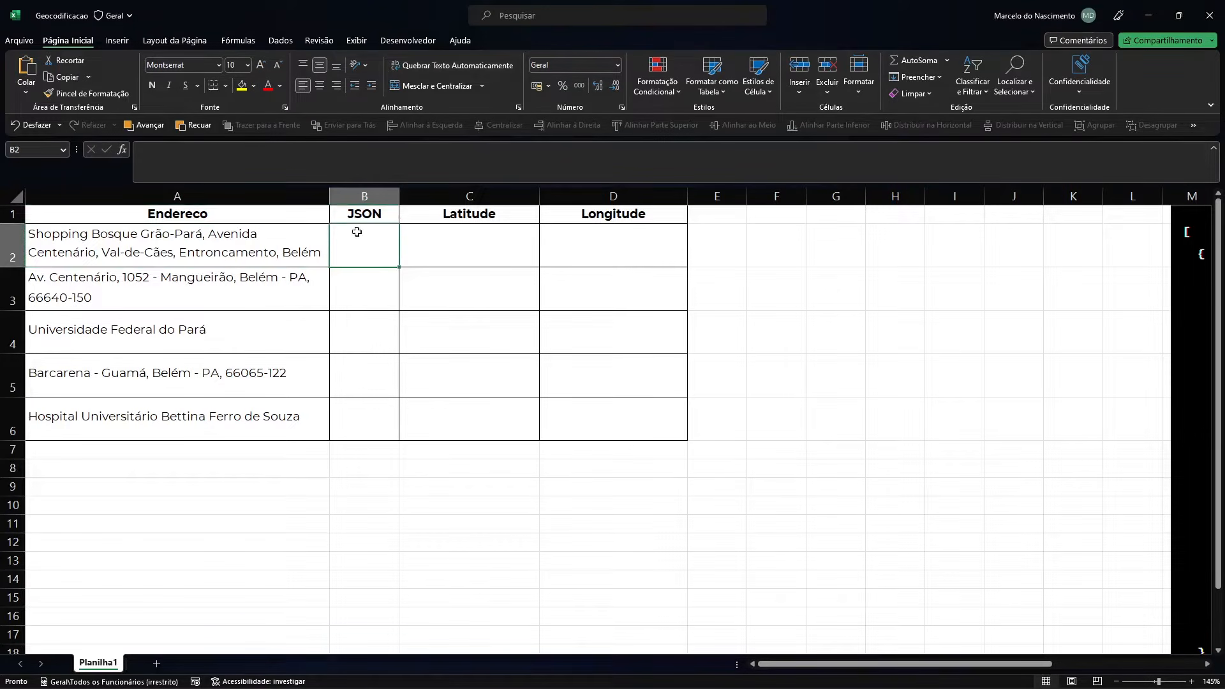
pyautogui.click(366, 194)
pyautogui.click(360, 245)
pyautogui.click(247, 166)
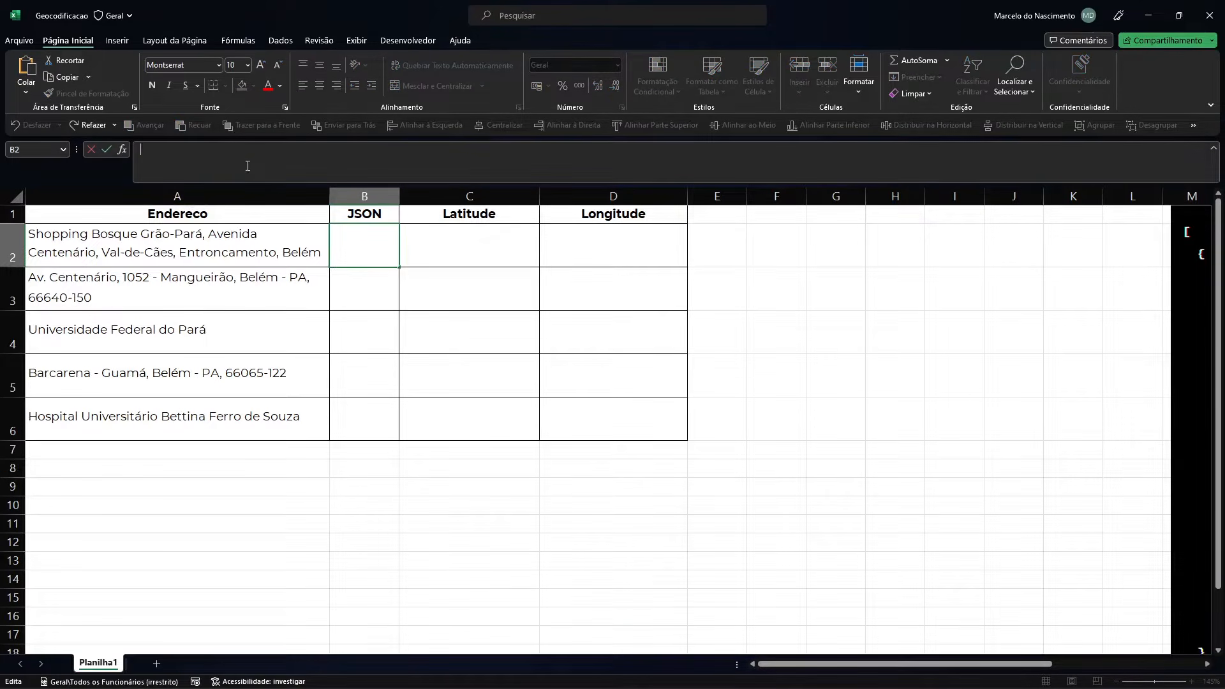
pyautogui.write('=ser')
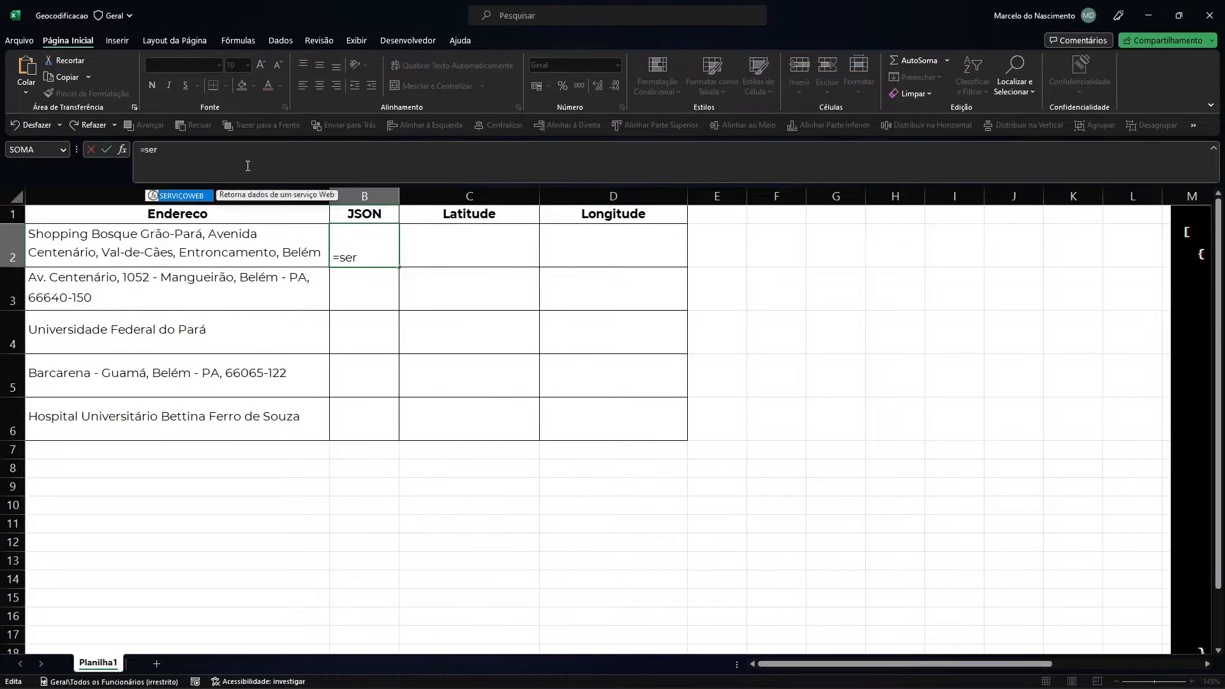
pyautogui.press('Tab')
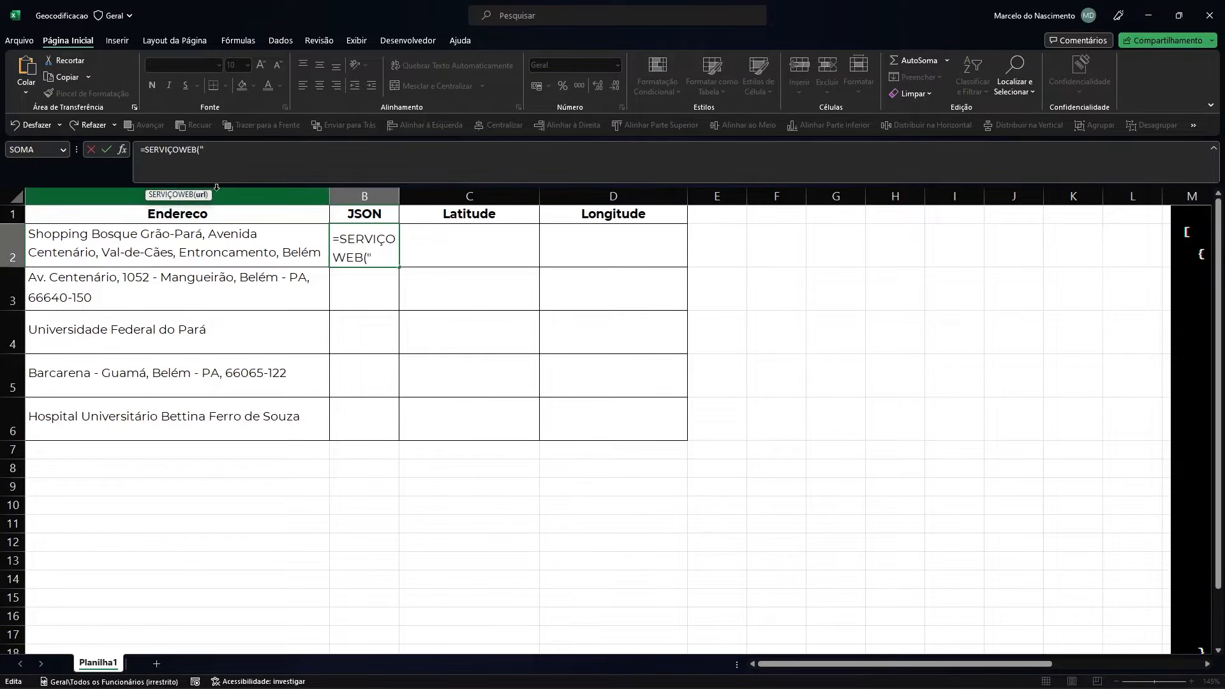
pyautogui.hotkey('ctrl', 'v')
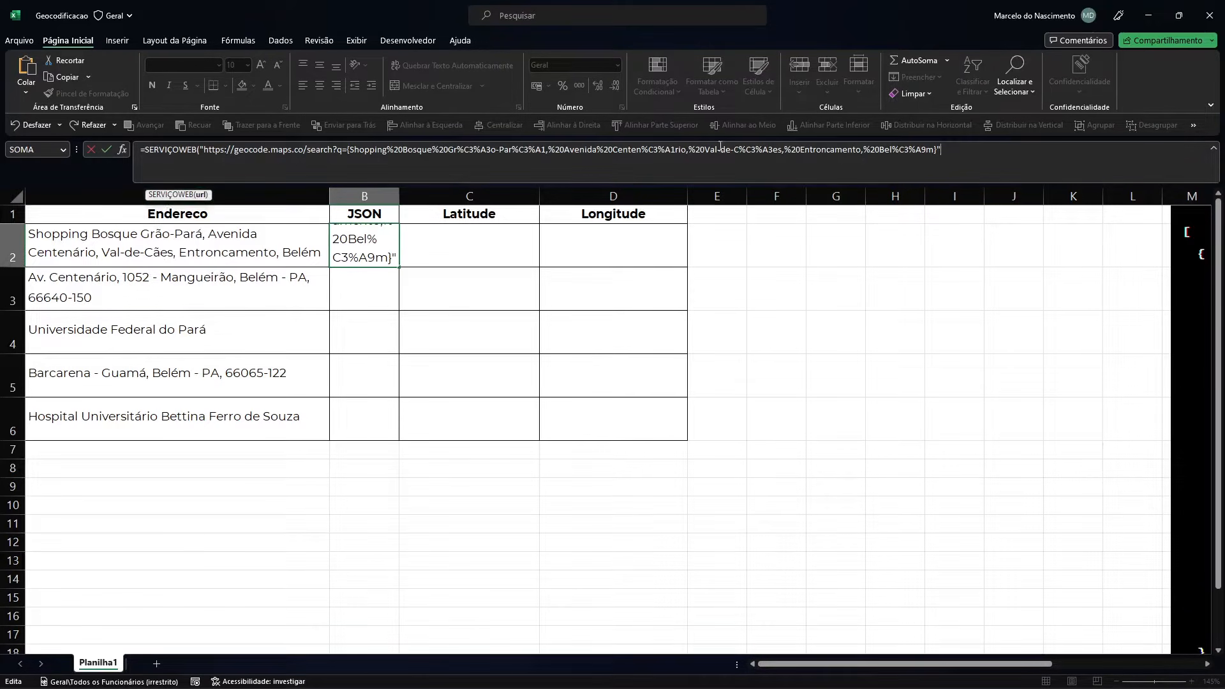
pyautogui.click(564, 164)
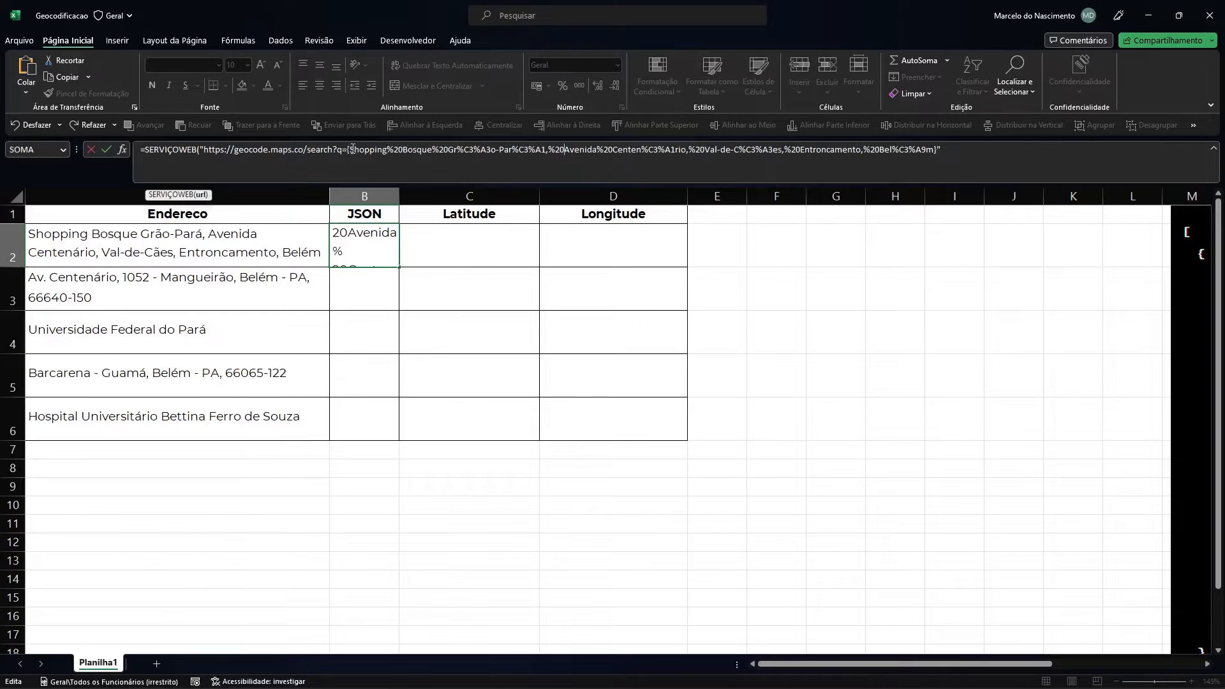
pyautogui.moveTo(365, 150); pyautogui.dragTo(935, 147)
pyautogui.press('BackSpace')
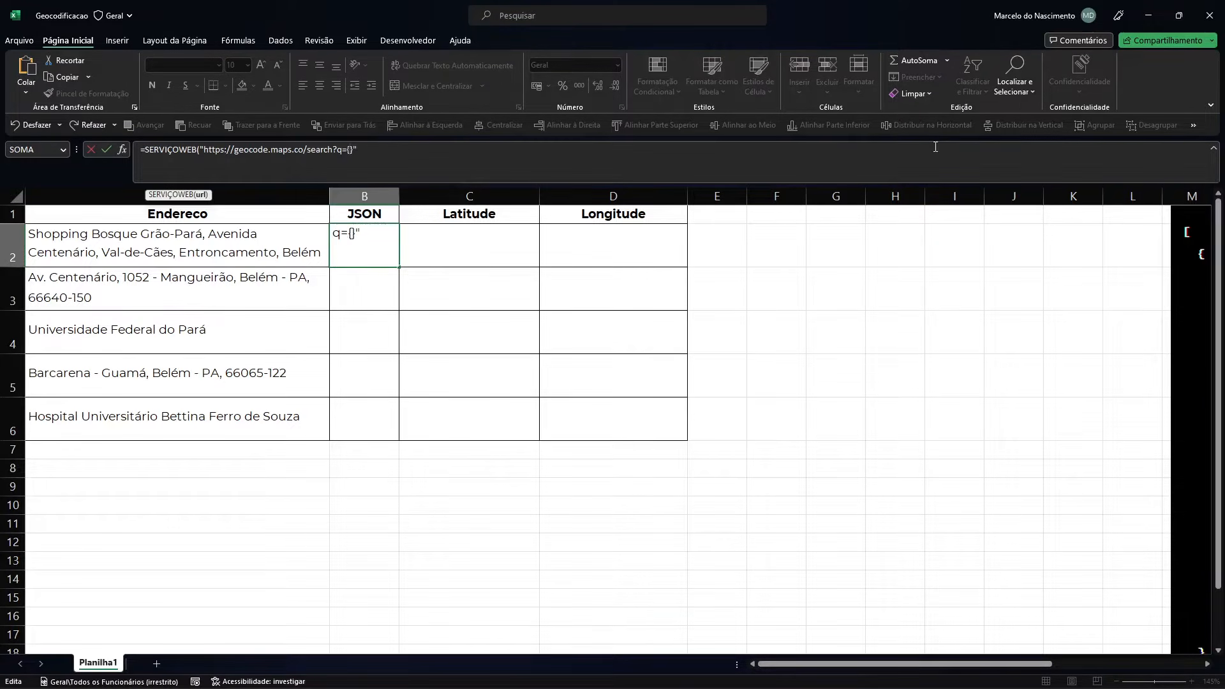
pyautogui.write('" &  & "')
pyautogui.press('Left')
pyautogui.press('Left')
pyautogui.press('Left')
pyautogui.press('Left')
pyautogui.click(207, 237)
pyautogui.press('Return')
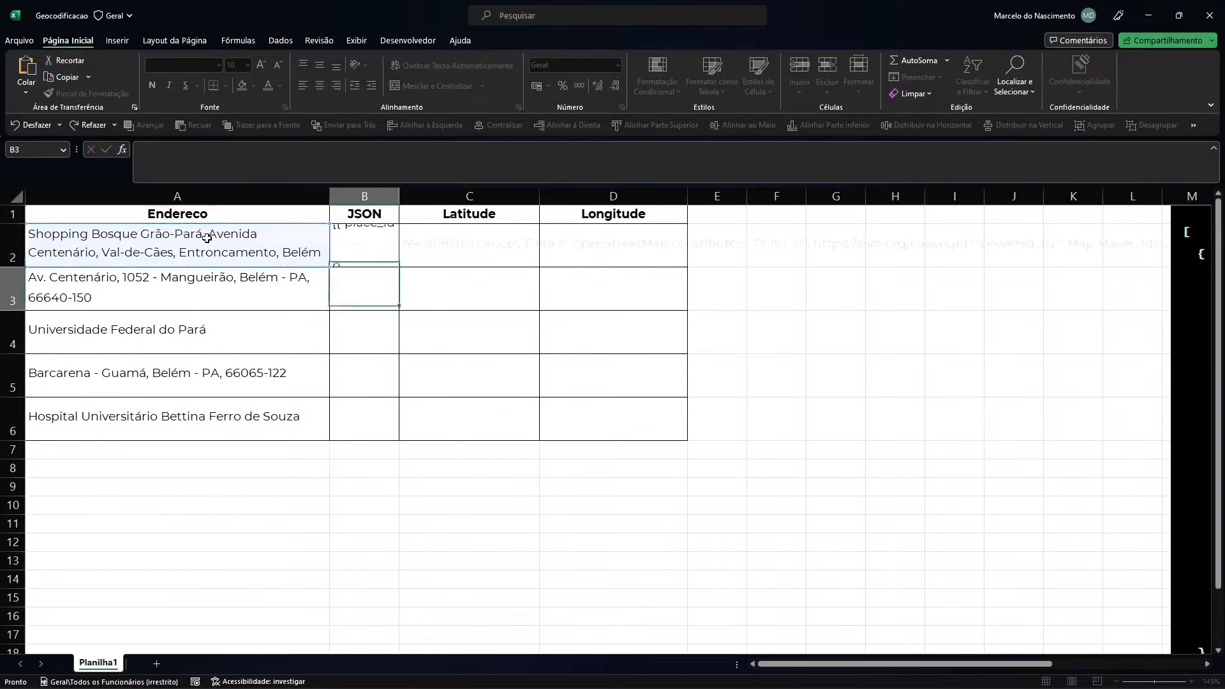
# Move the formatted JSON image next to the Longitude column and compare it with the API response in the browser.
pyautogui.click(376, 243)
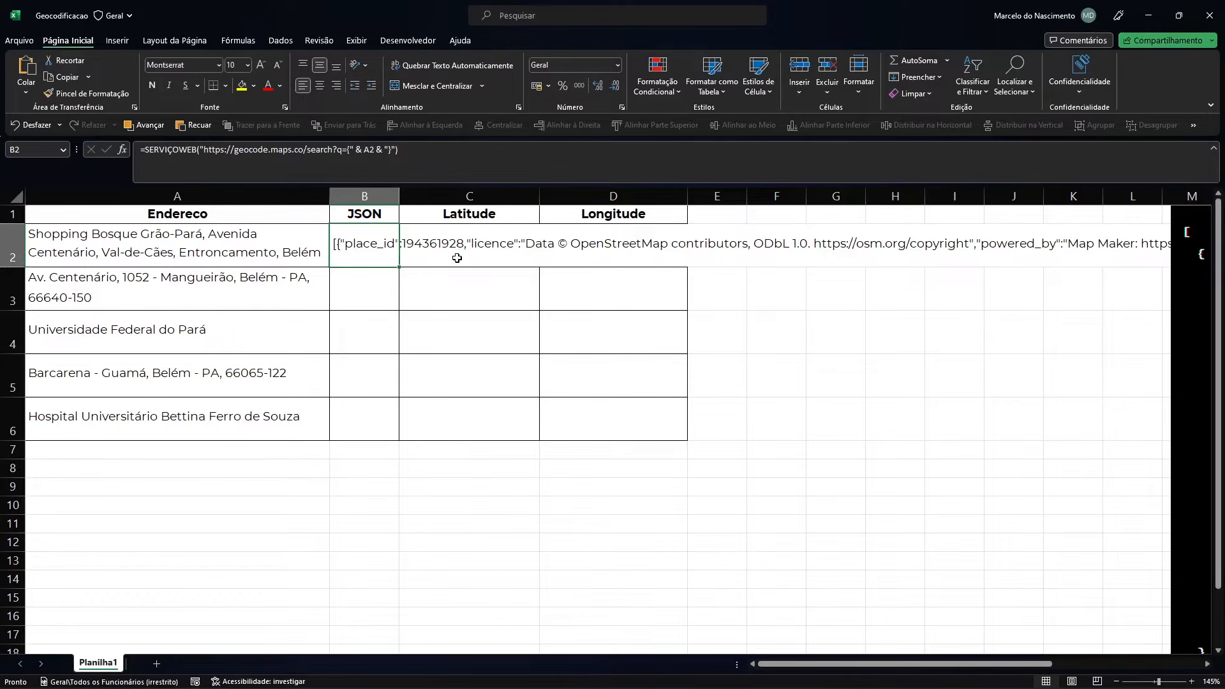
pyautogui.click(471, 246)
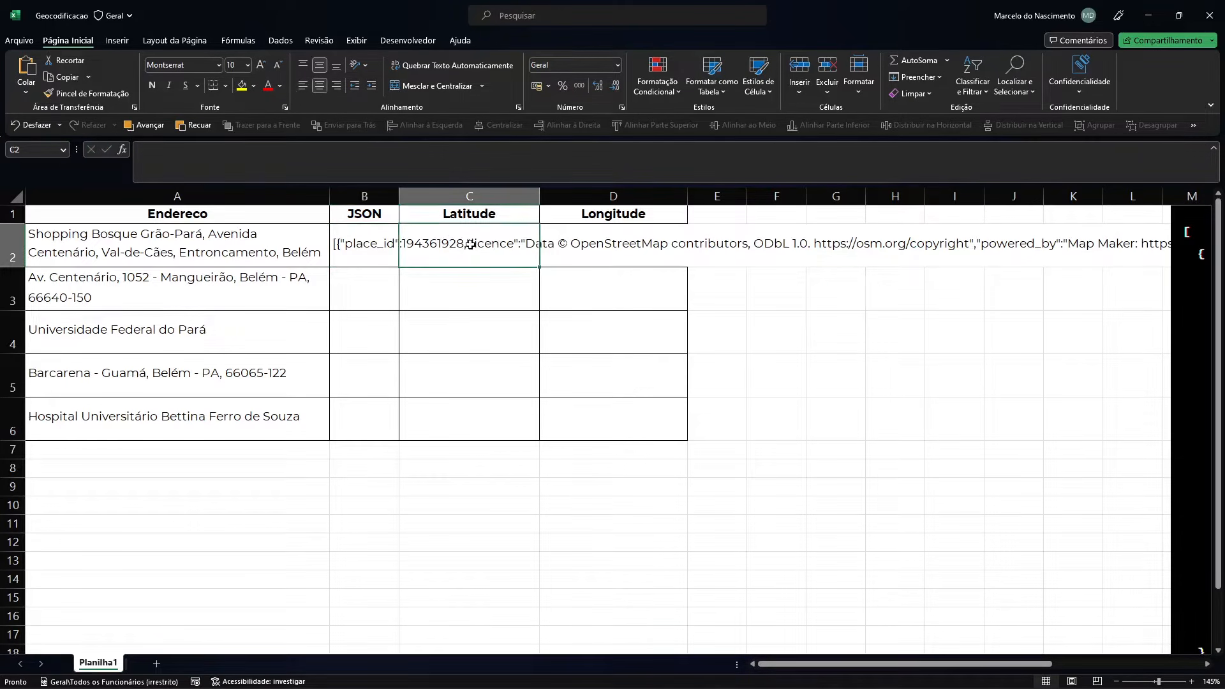
pyautogui.click(580, 244)
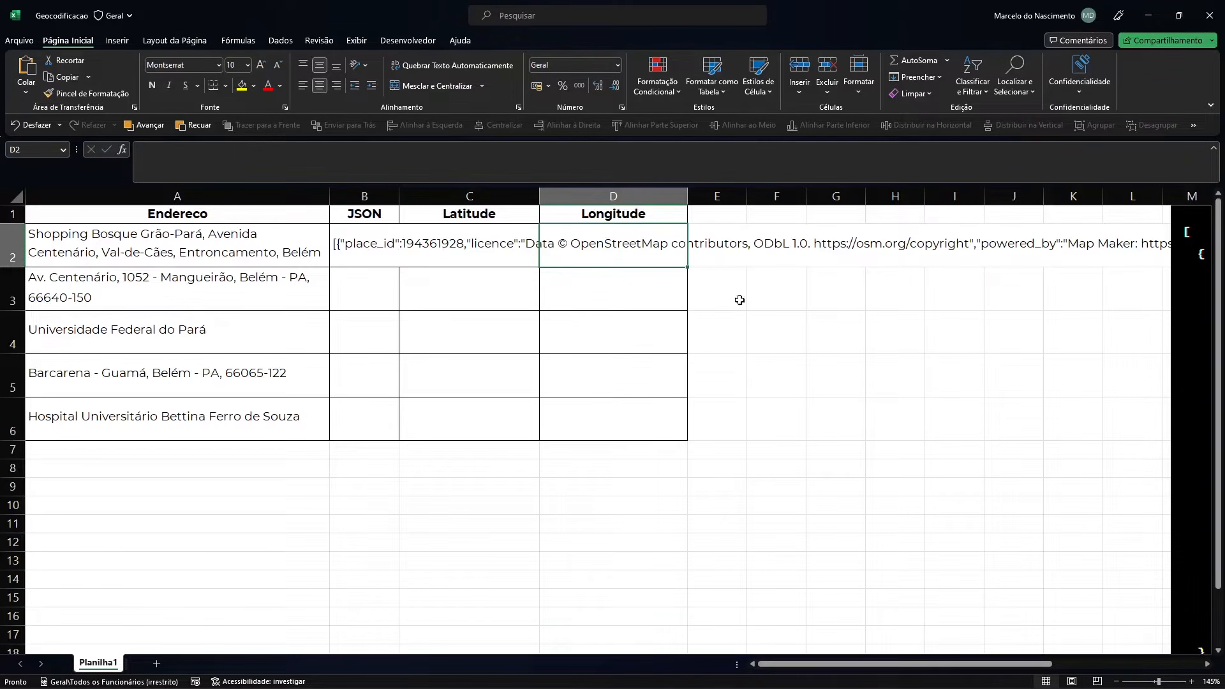
pyautogui.moveTo(1180, 369); pyautogui.dragTo(697, 297)
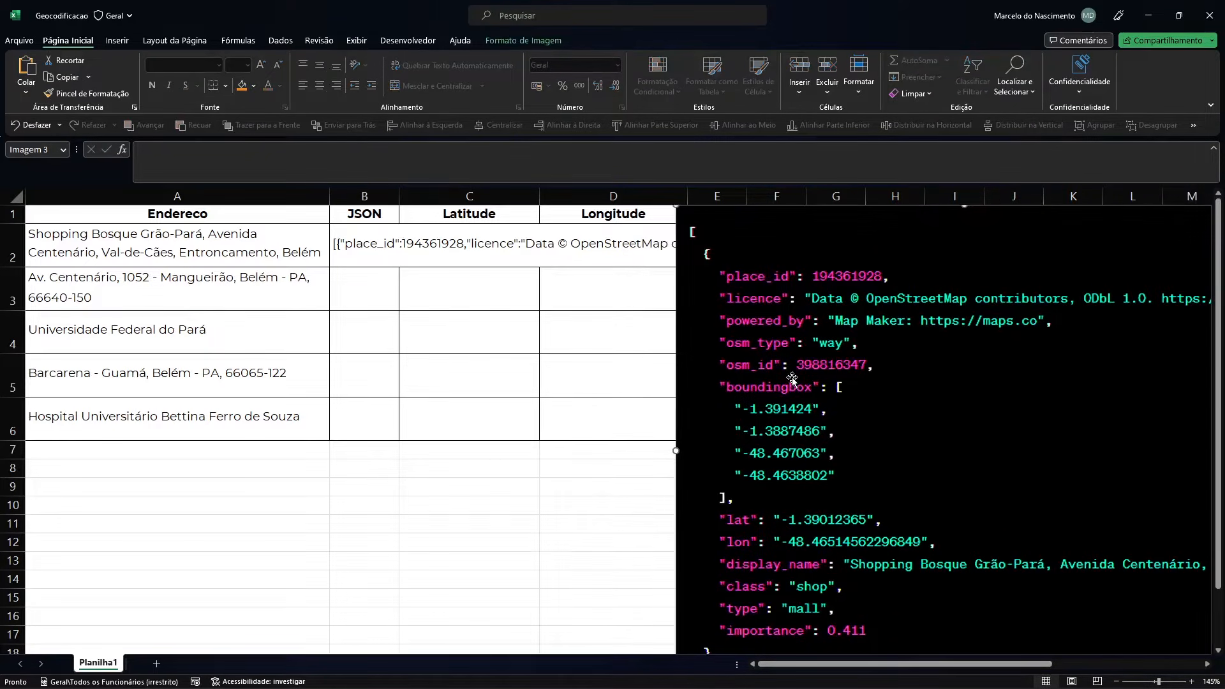
pyautogui.scroll(-1, 727, 386)
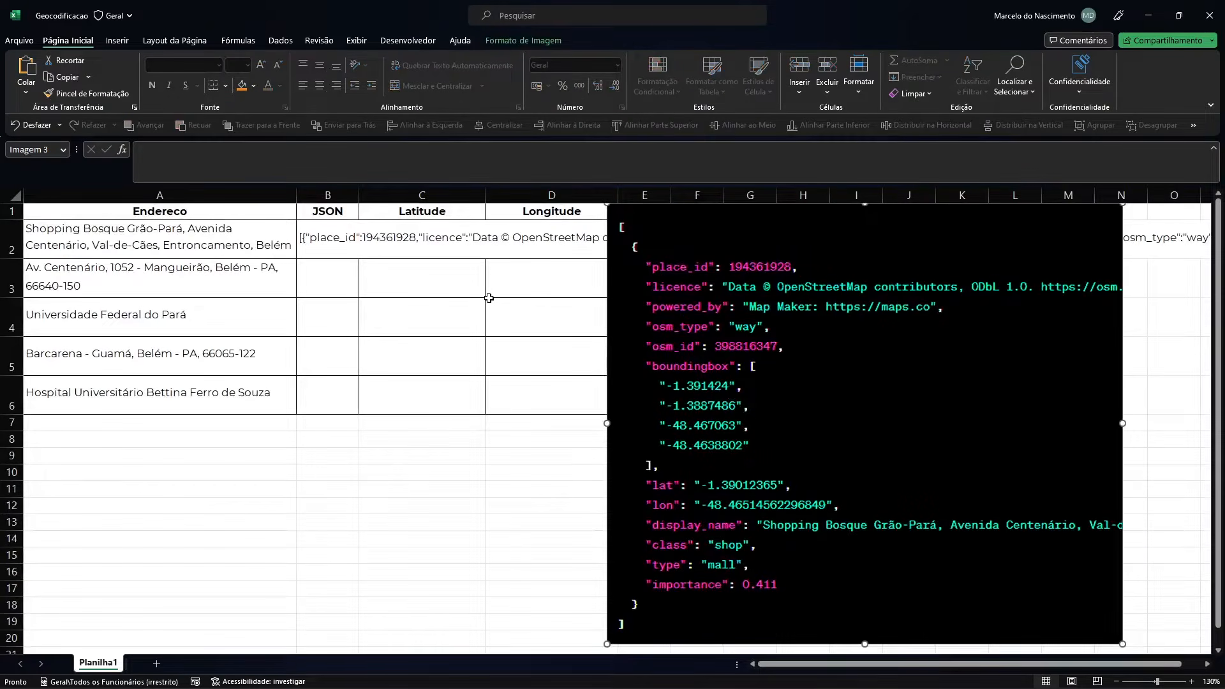
pyautogui.hotkey('alt', 'Tab')
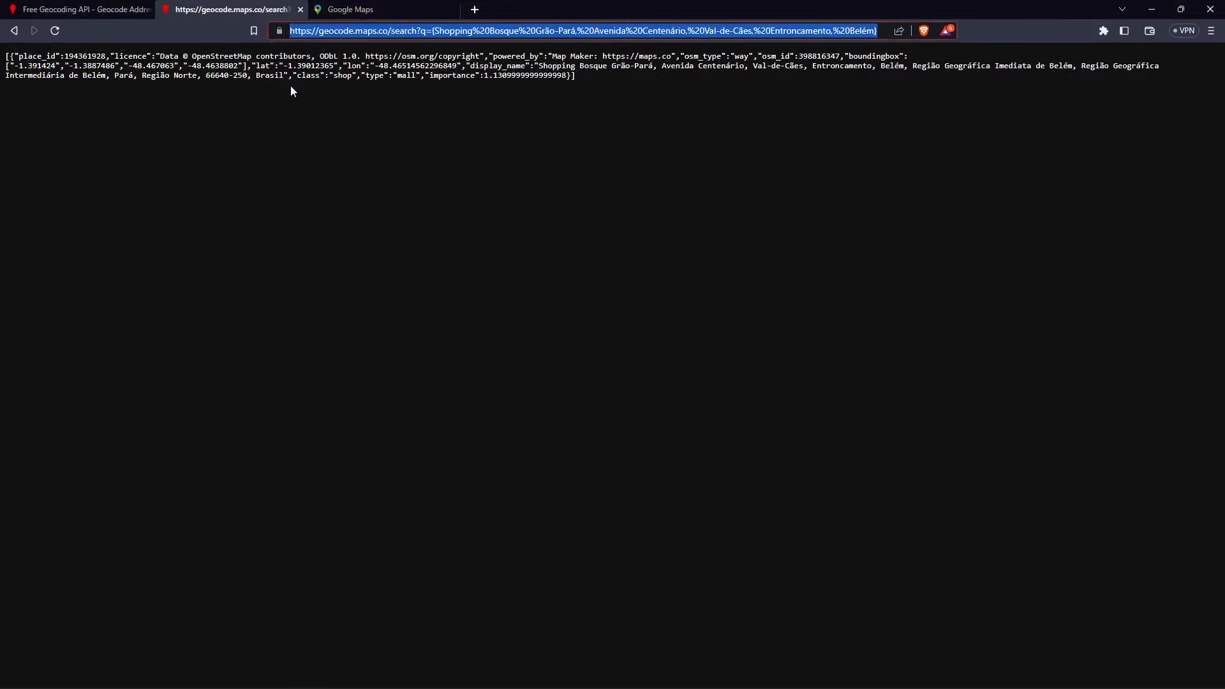
pyautogui.hotkey('alt', 'Tab')
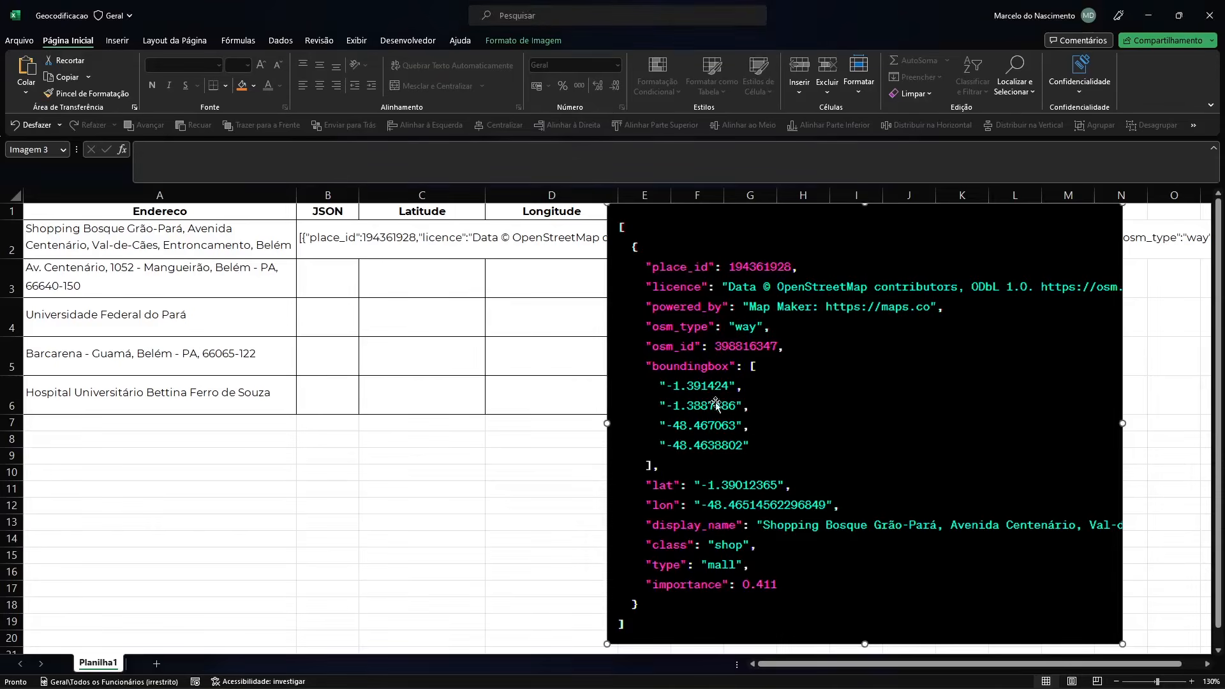
pyautogui.moveTo(691, 388); pyautogui.dragTo(697, 365)
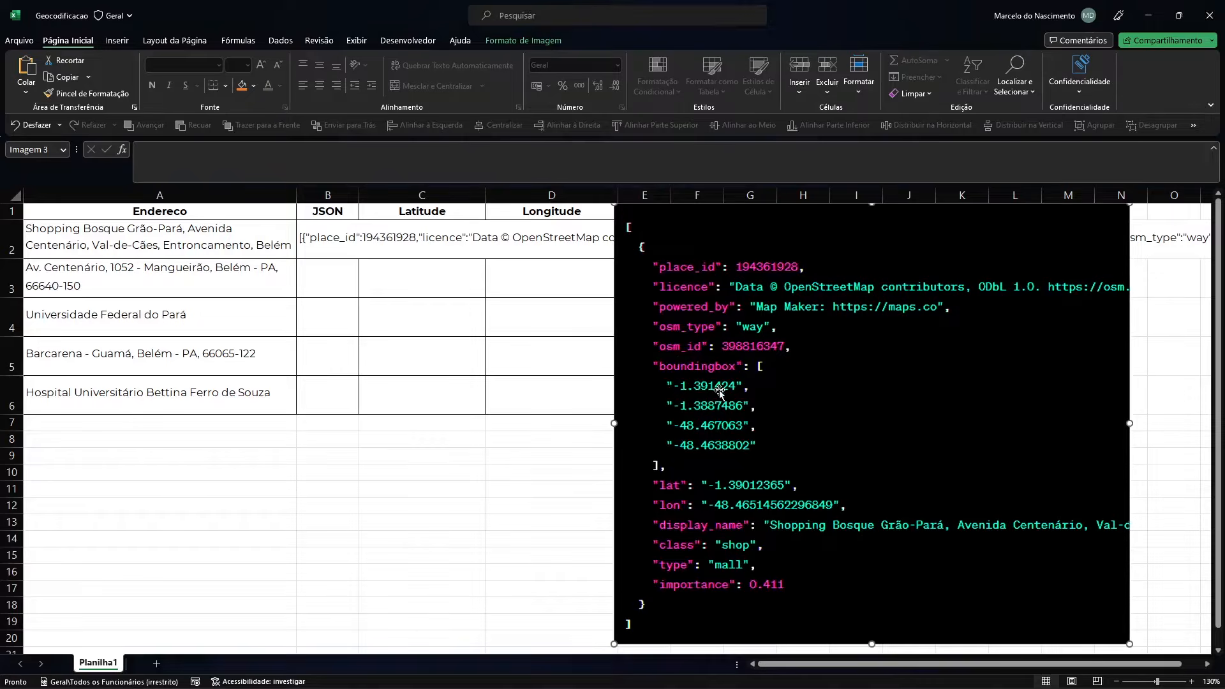
pyautogui.hotkey('alt', 'Tab')
pyautogui.hotkey('alt', 'Tab')
# Enter =LOCALIZAR("lat";B2) in cell C8 to find where the latitude key starts in the JSON.
pyautogui.click(406, 440)
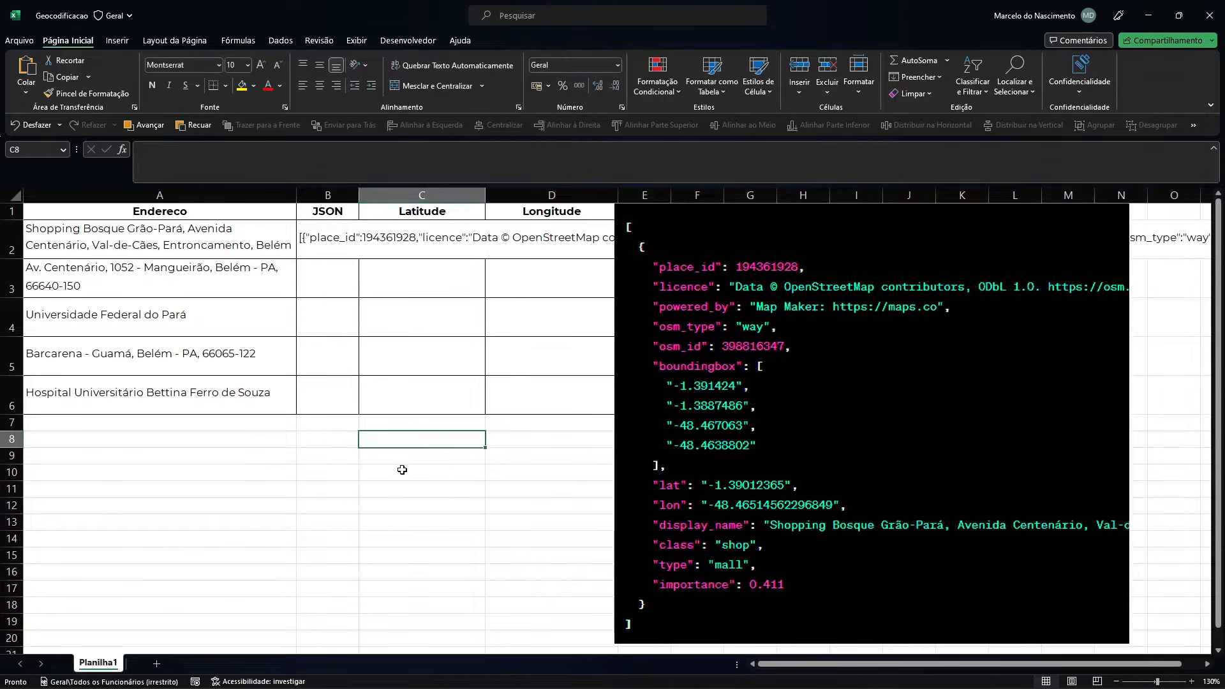
pyautogui.click(410, 457)
pyautogui.click(410, 438)
pyautogui.write('=loca')
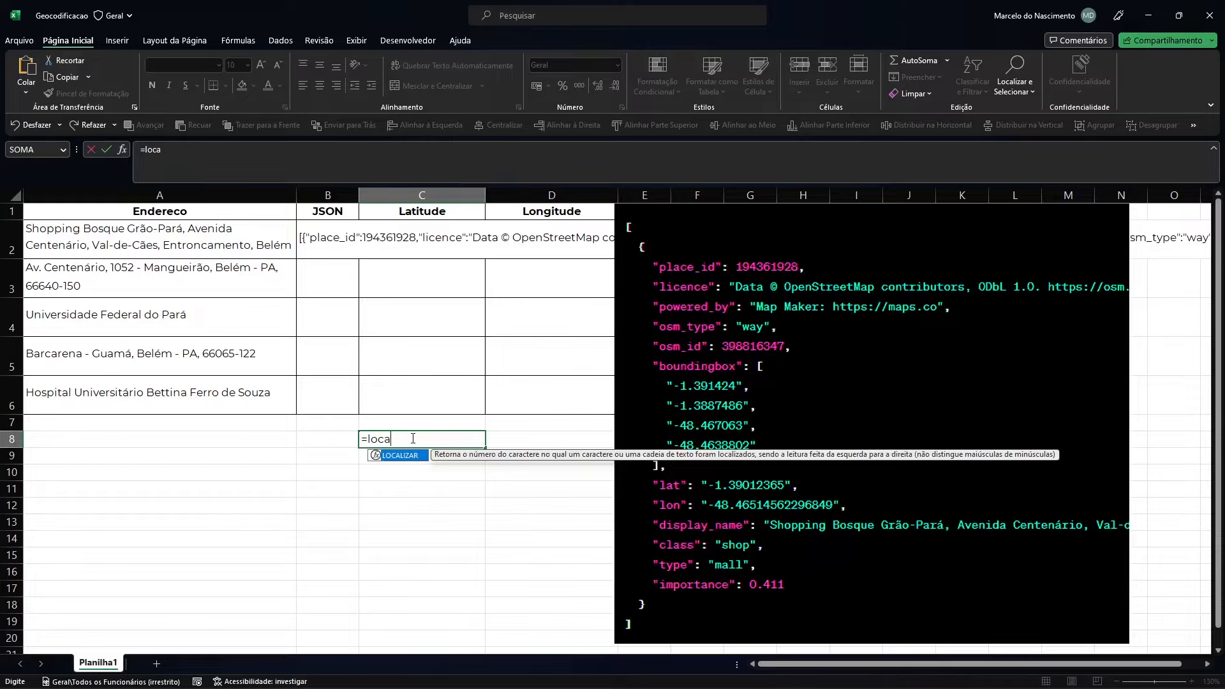
pyautogui.press('Tab')
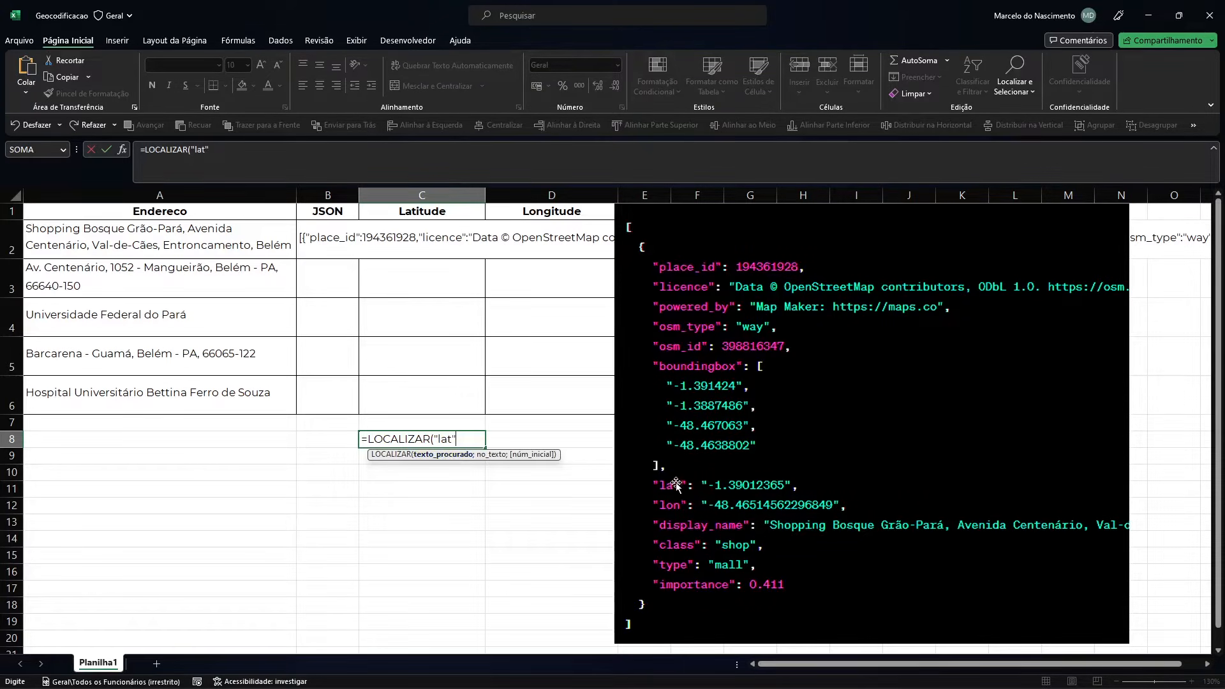
pyautogui.write(';')
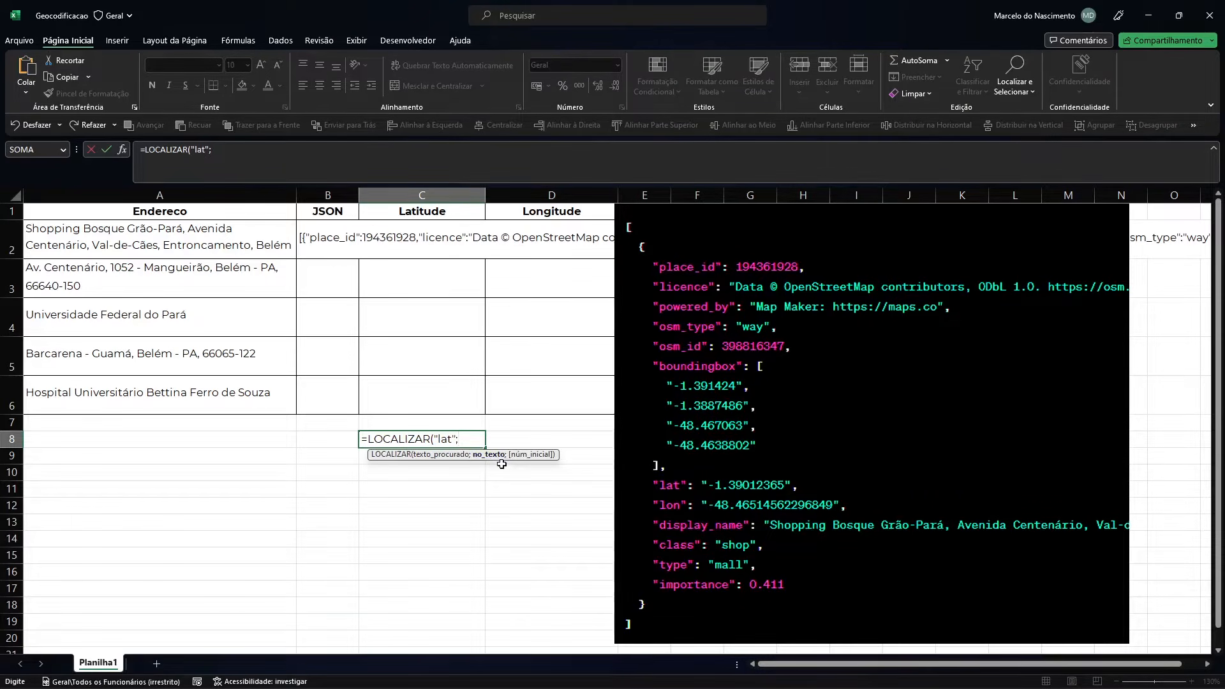
pyautogui.click(327, 240)
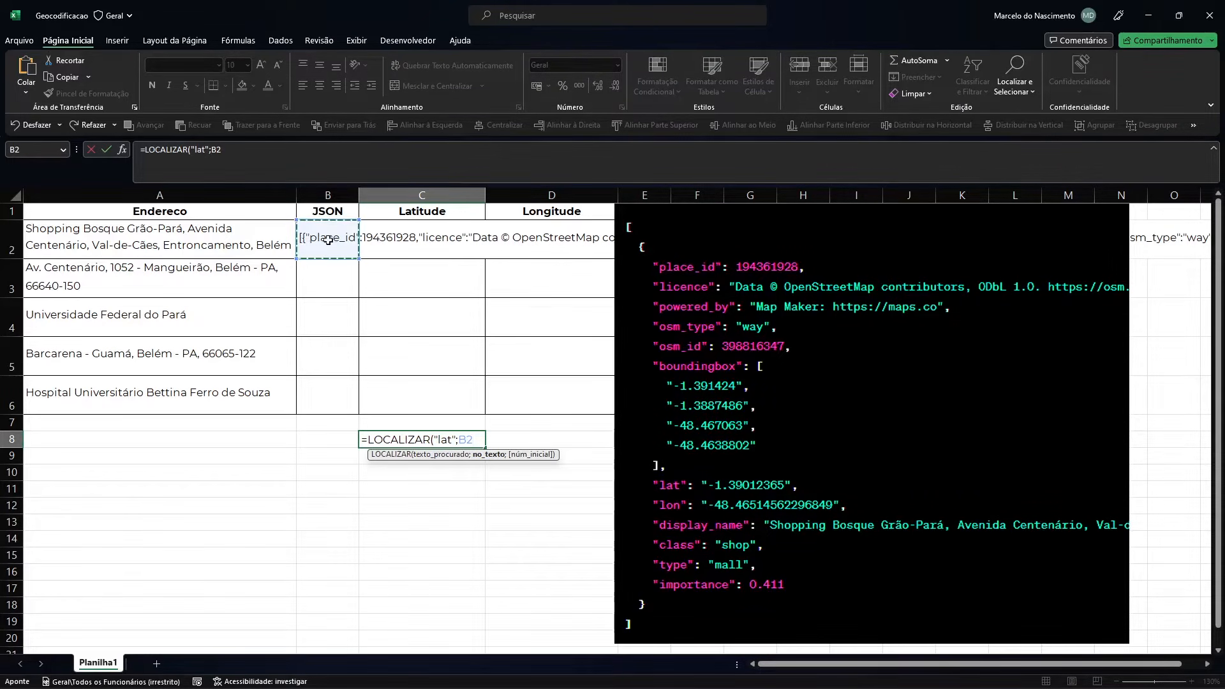
pyautogui.write(')')
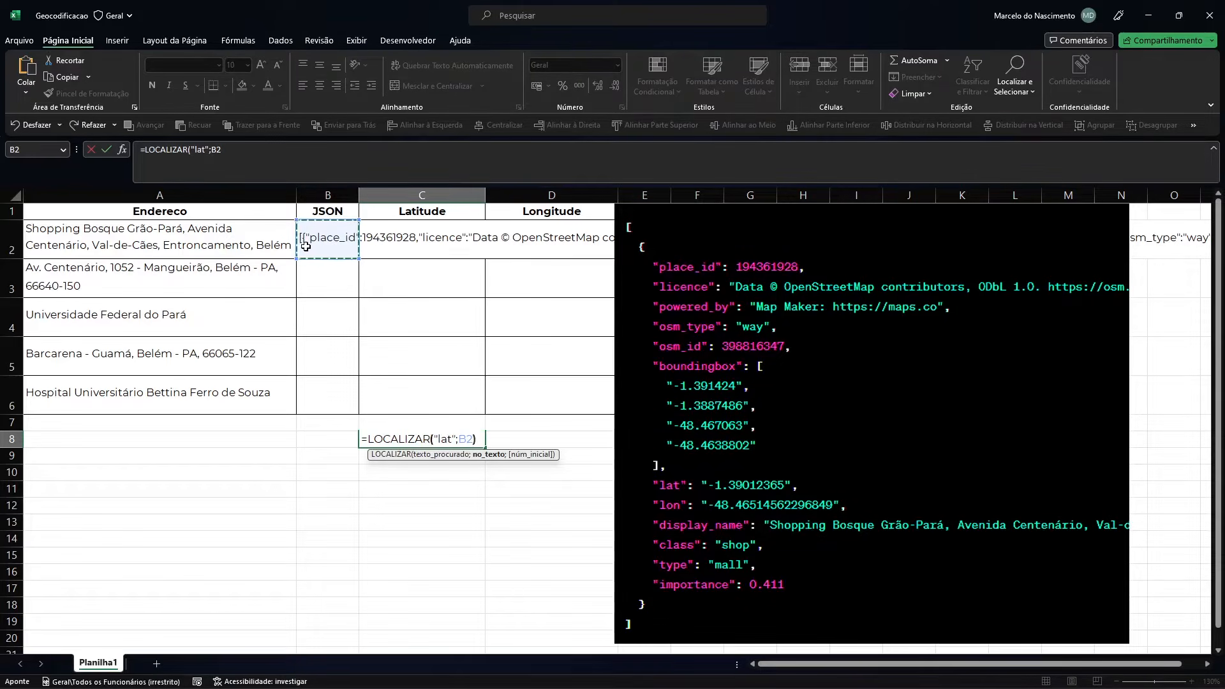
pyautogui.press('Return')
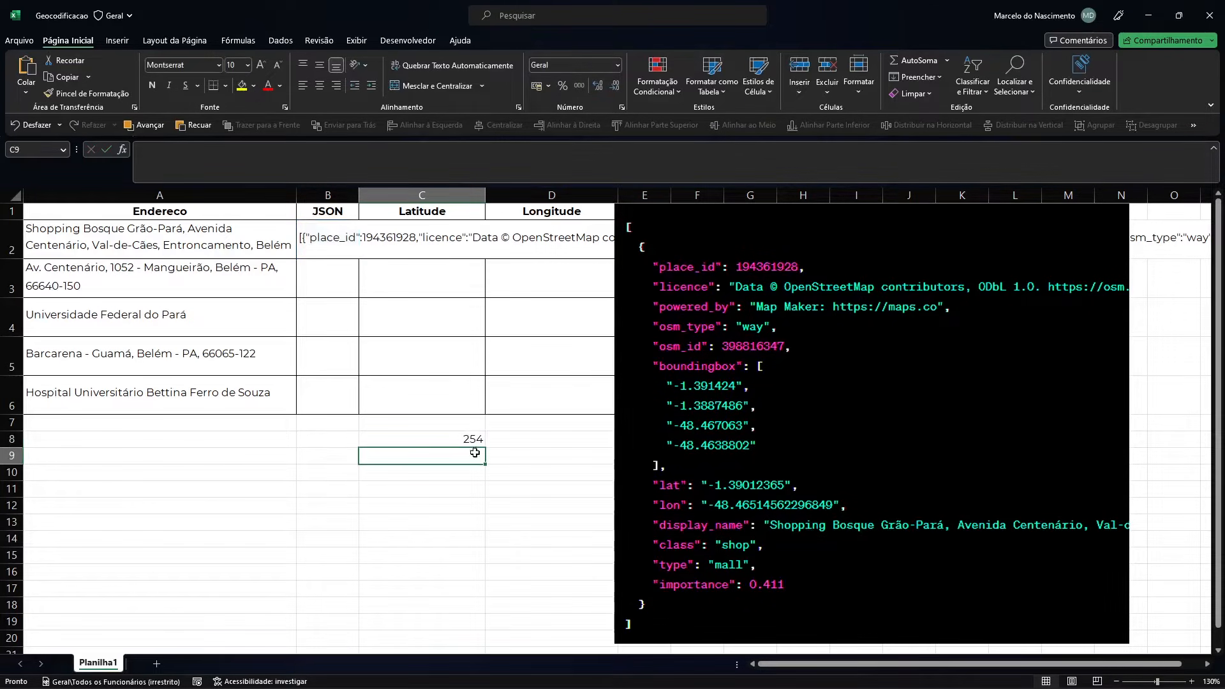
pyautogui.click(473, 440)
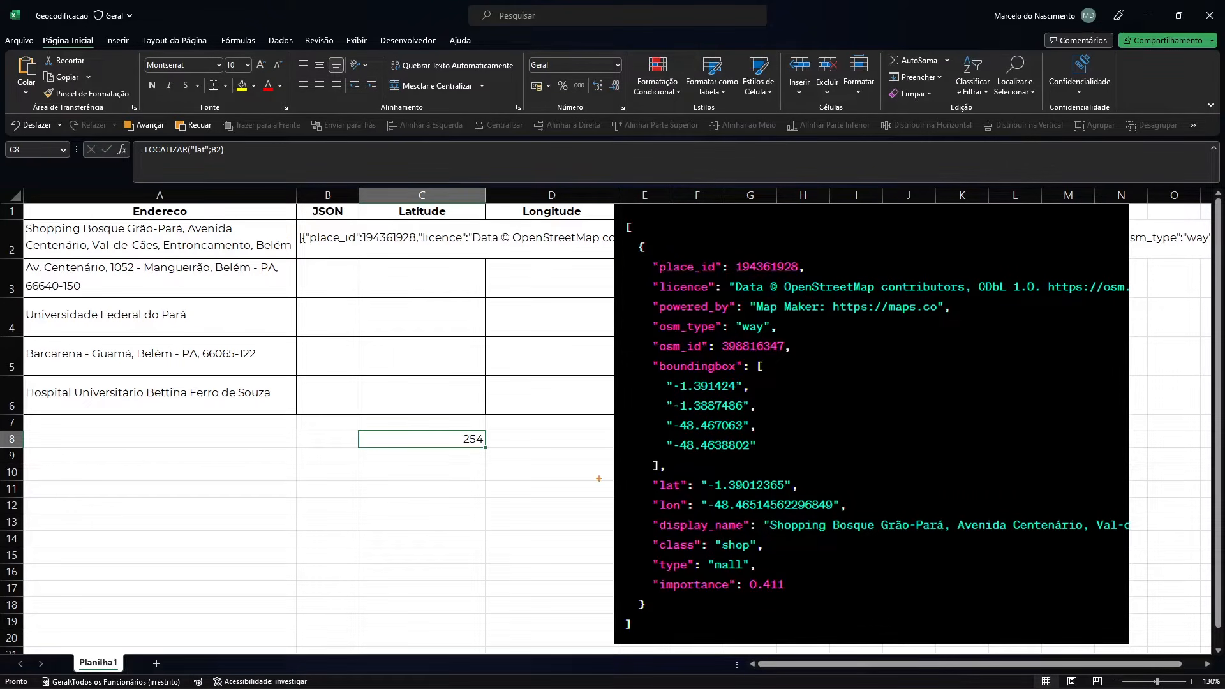
pyautogui.moveTo(598, 479); pyautogui.dragTo(977, 218)
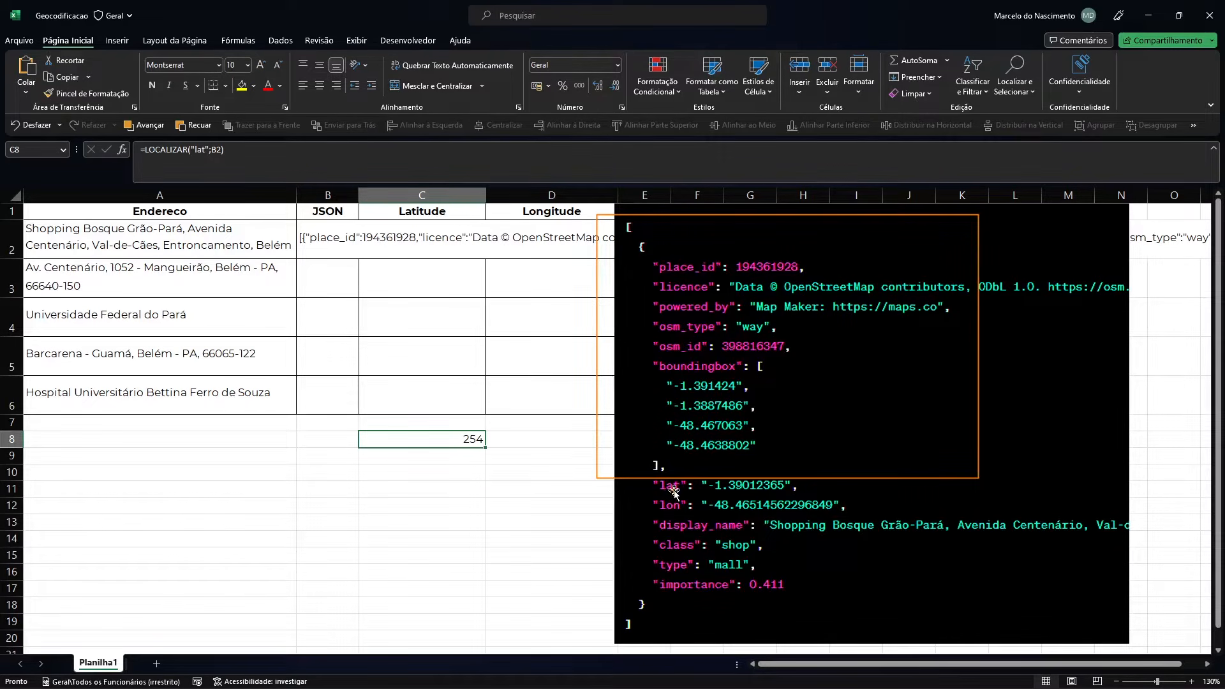
pyautogui.press('Escape')
# Copy the C8 formula into cell C10 and change its search text to "lon", giving =LOCALIZAR("lon";B2).
pyautogui.click(443, 475)
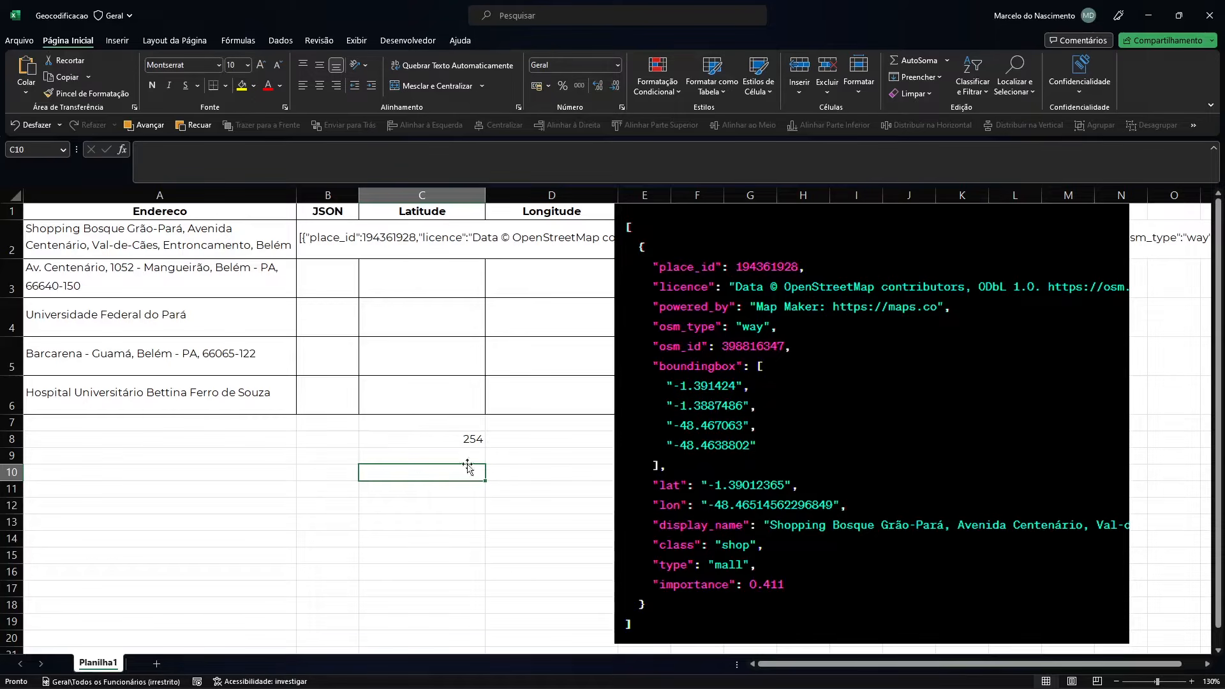
pyautogui.click(470, 439)
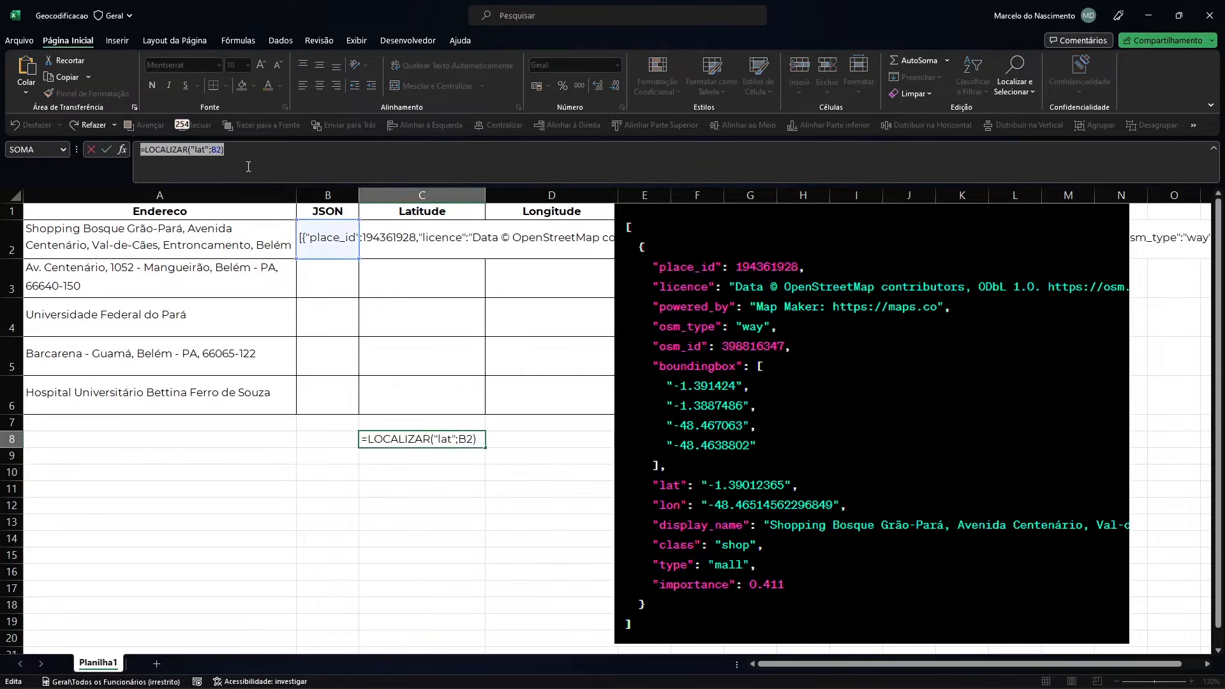
pyautogui.hotkey('ctrl', 'Return')
pyautogui.click(423, 473)
pyautogui.write('=LOCALIZAR("lat";B2)')
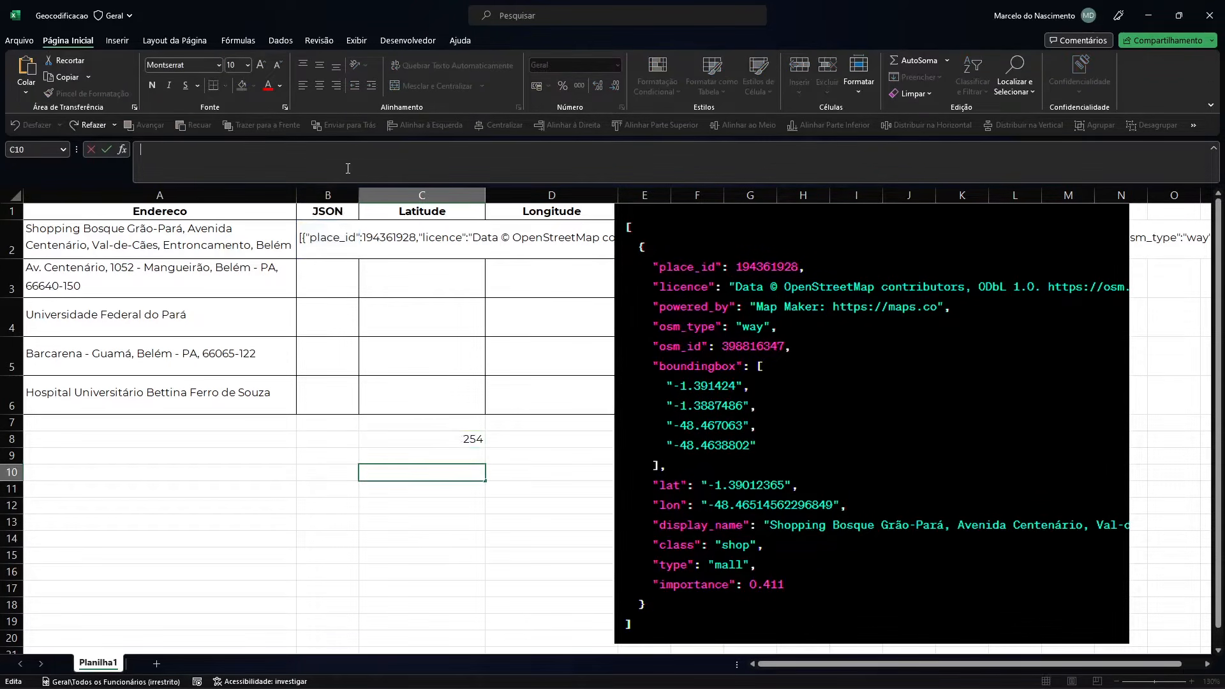
pyautogui.click(205, 149)
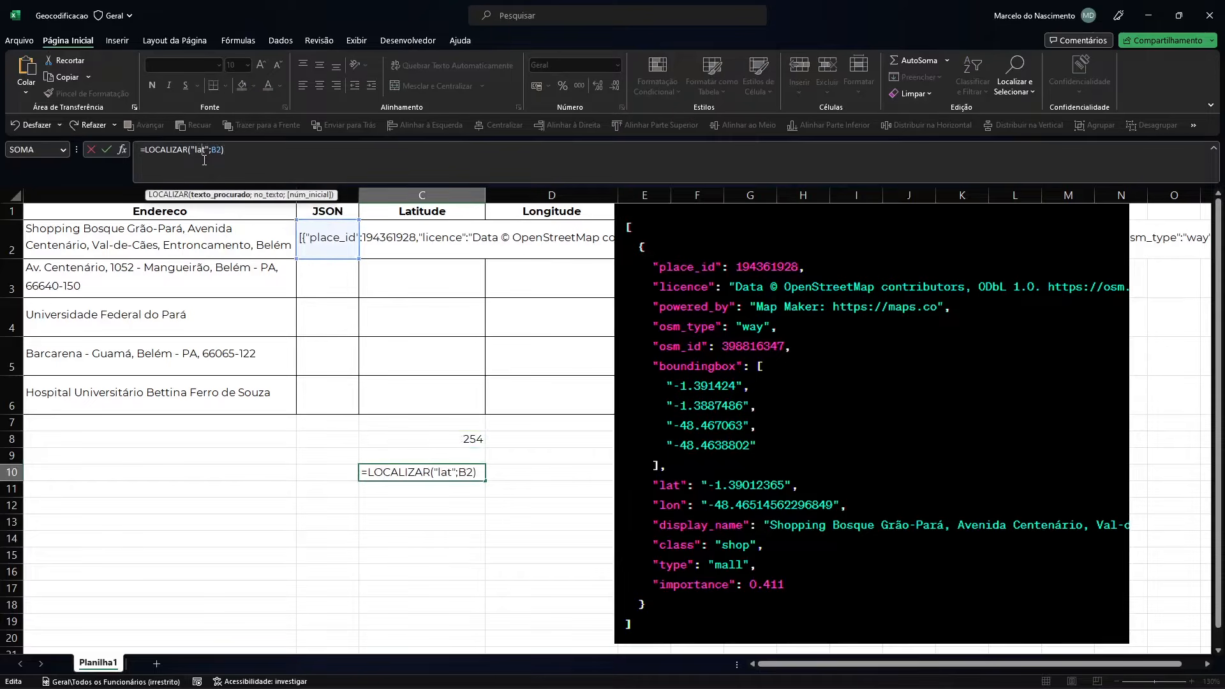
pyautogui.press('BackSpace')
pyautogui.press('BackSpace')
pyautogui.write('on')
pyautogui.press('Return')
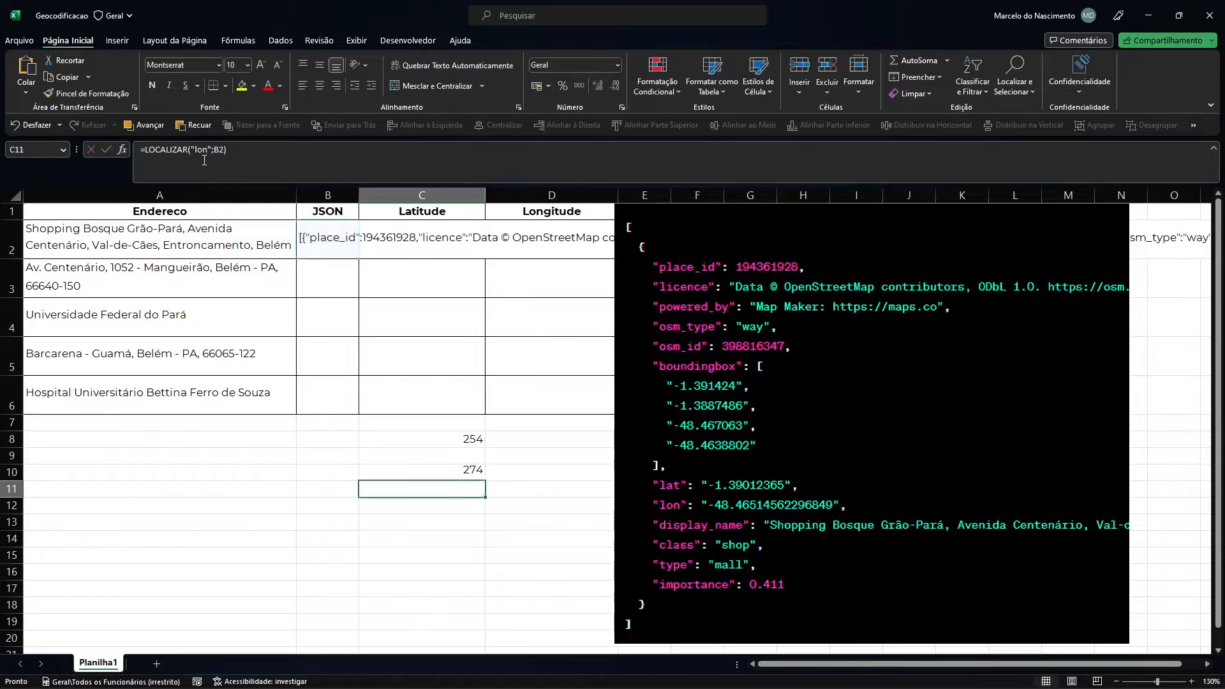
# Enter =C10-C8 in cell C12 to compute the number of characters between the two key positions.
pyautogui.click(482, 475)
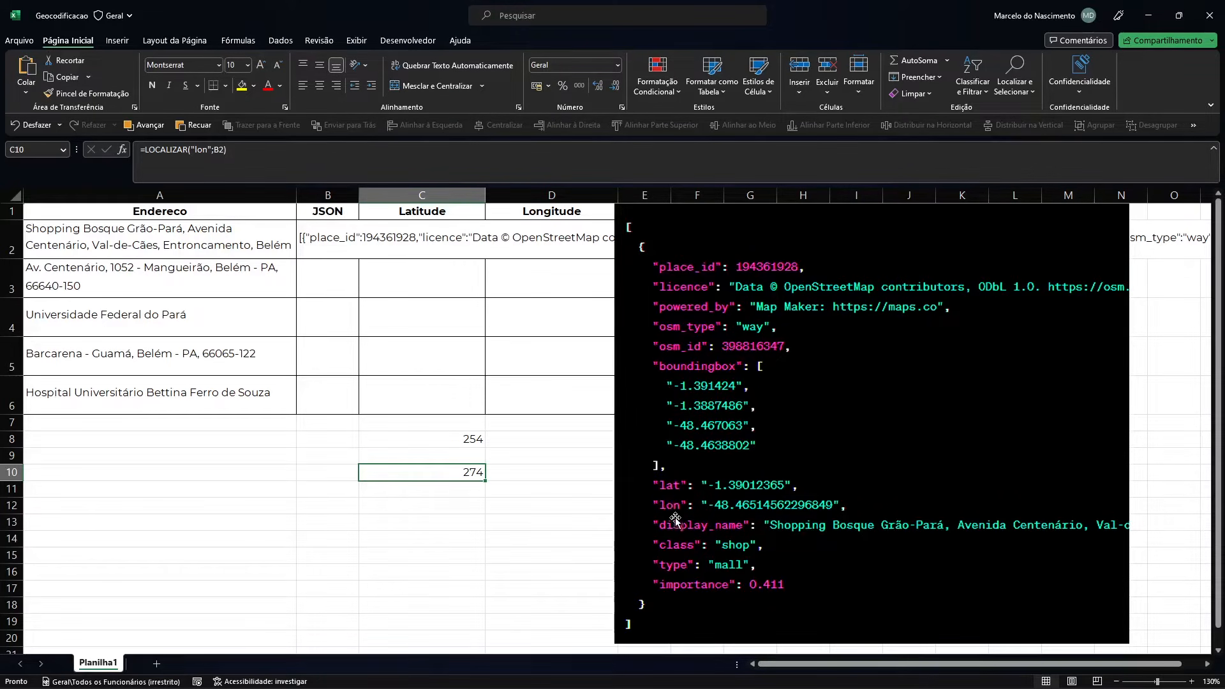
pyautogui.click(467, 505)
pyautogui.write('=')
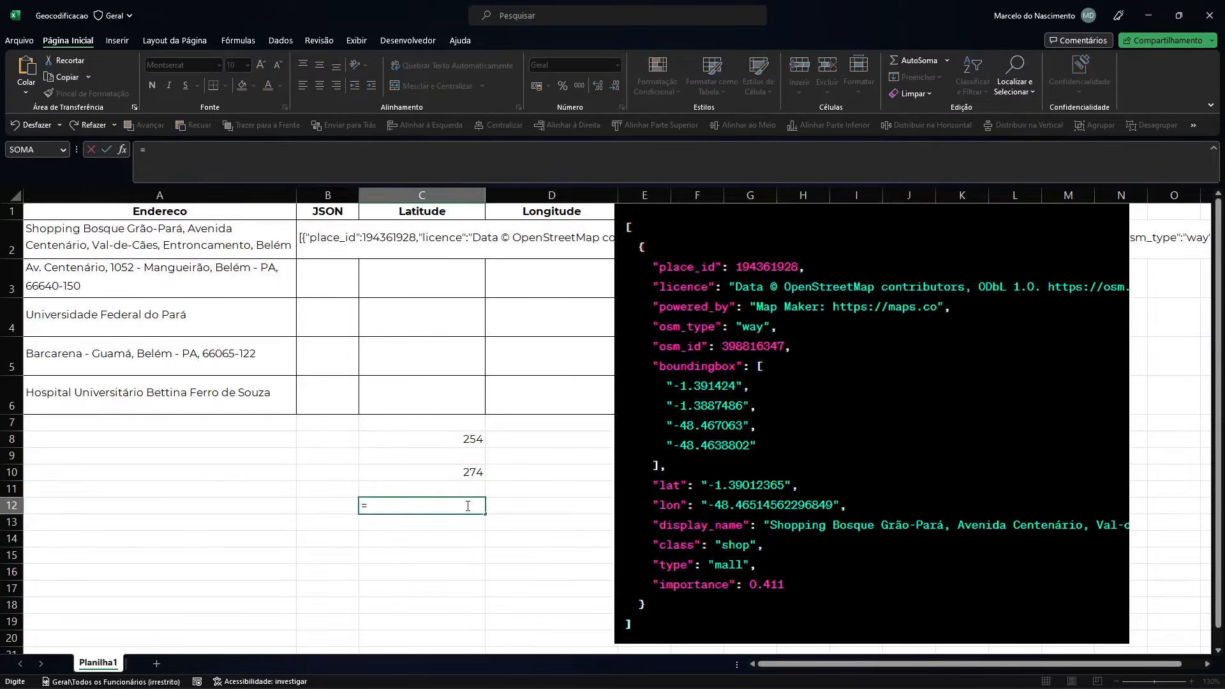
pyautogui.click(464, 470)
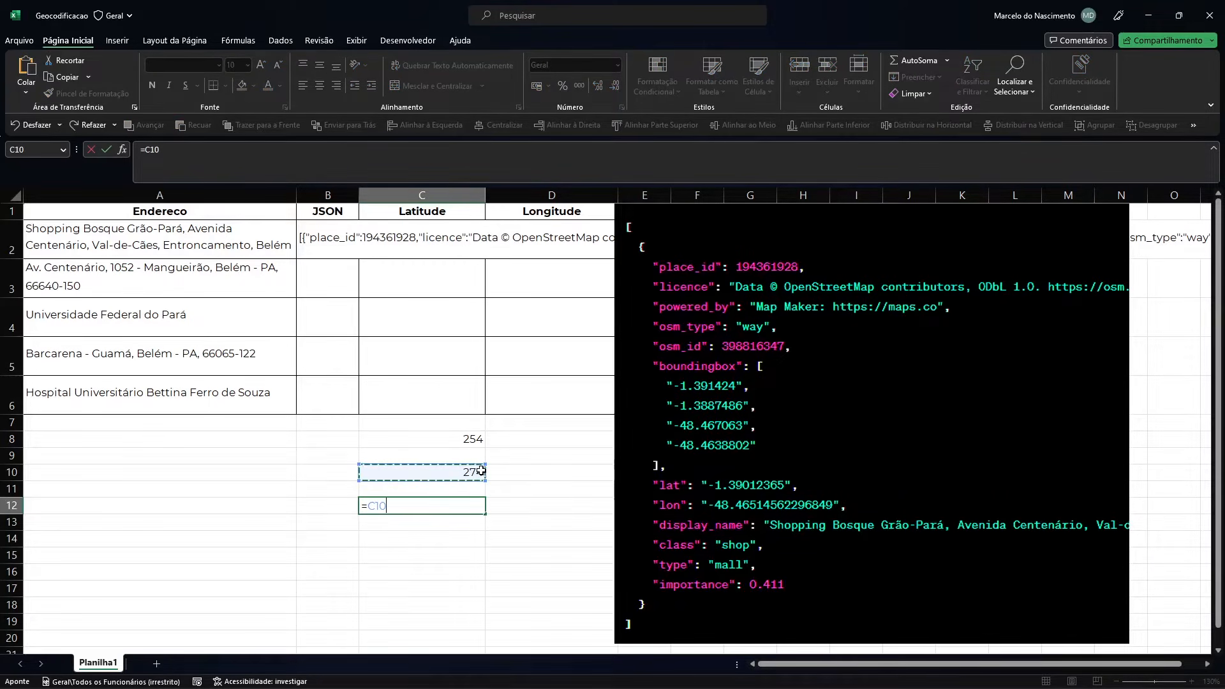
pyautogui.write('-')
pyautogui.click(469, 435)
pyautogui.press('Return')
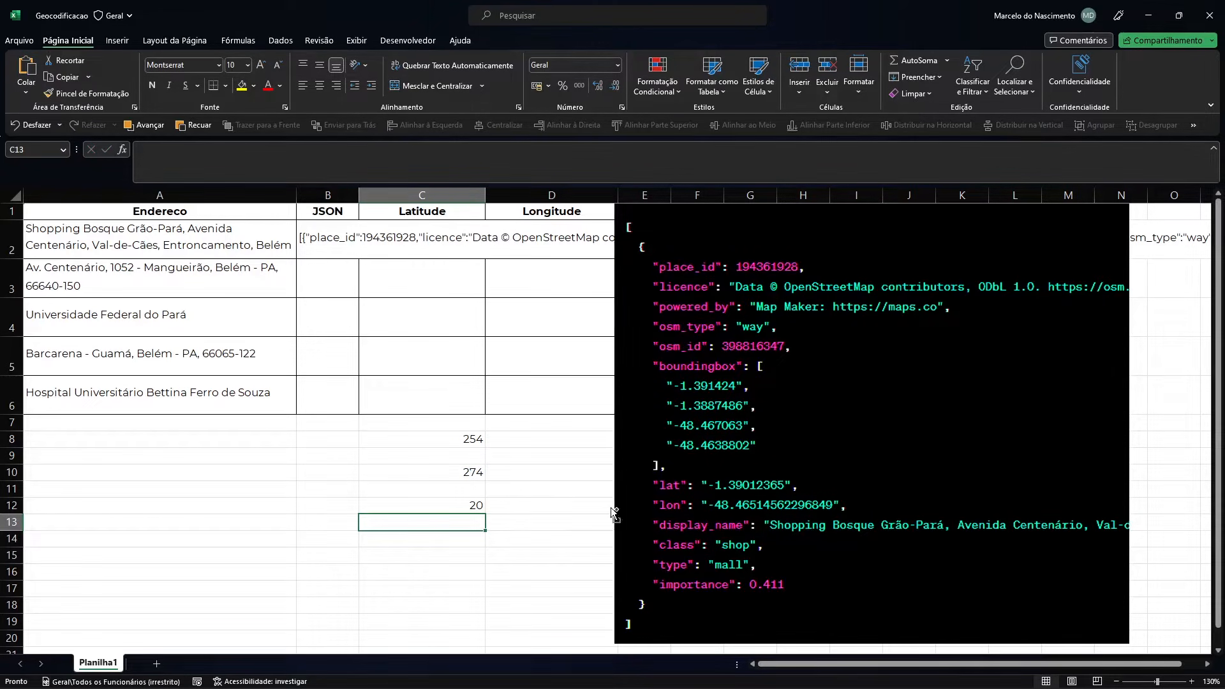
# Extract the latitude fragment from the JSON in cell C14 with =EXT.TEXTO(B2;C8;C12).
pyautogui.moveTo(646, 478); pyautogui.dragTo(803, 497)
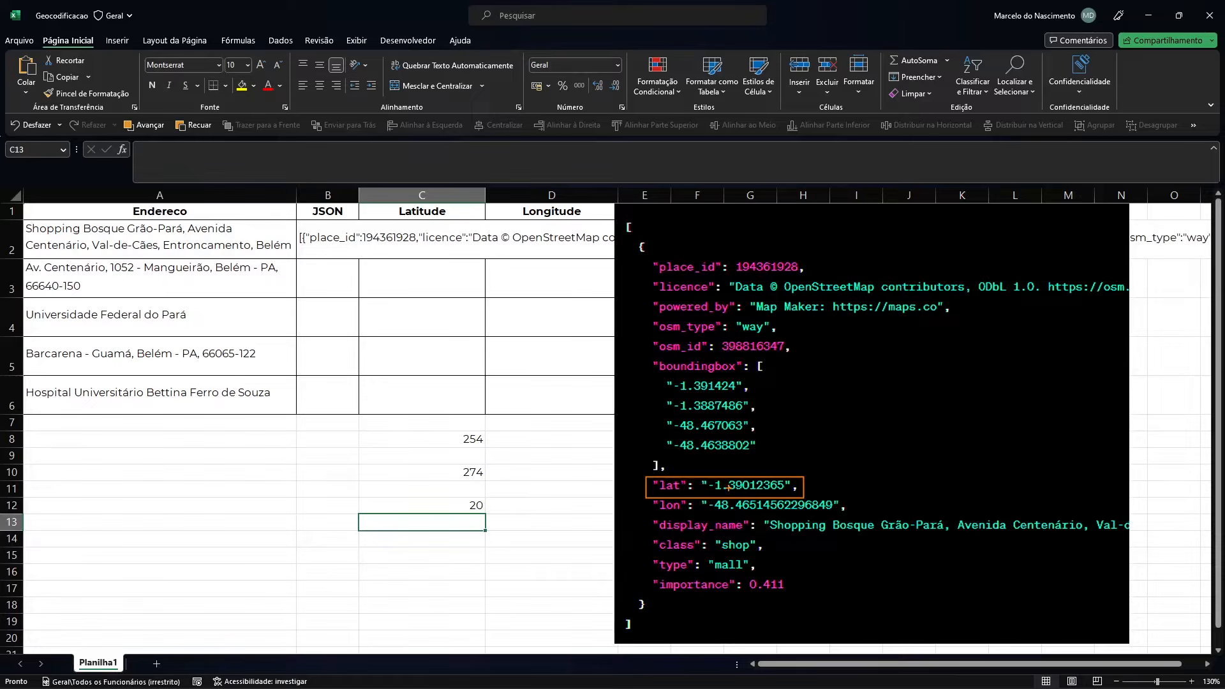
pyautogui.click(450, 533)
pyautogui.write('=ext')
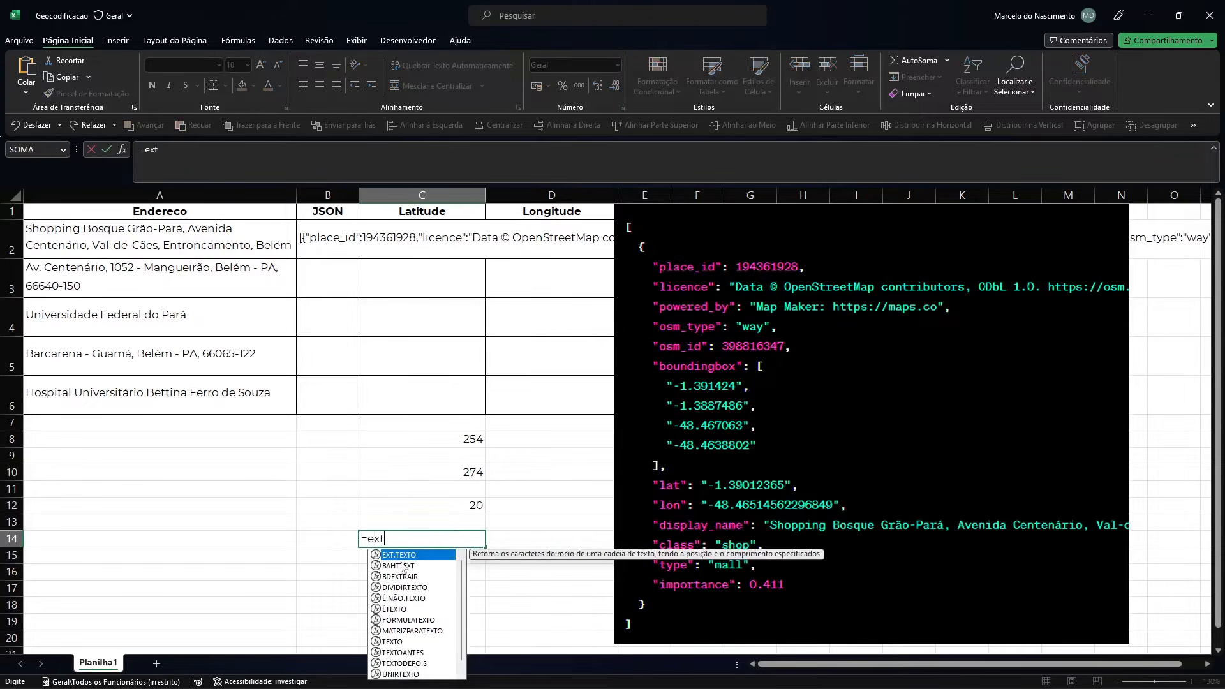
pyautogui.press('Tab')
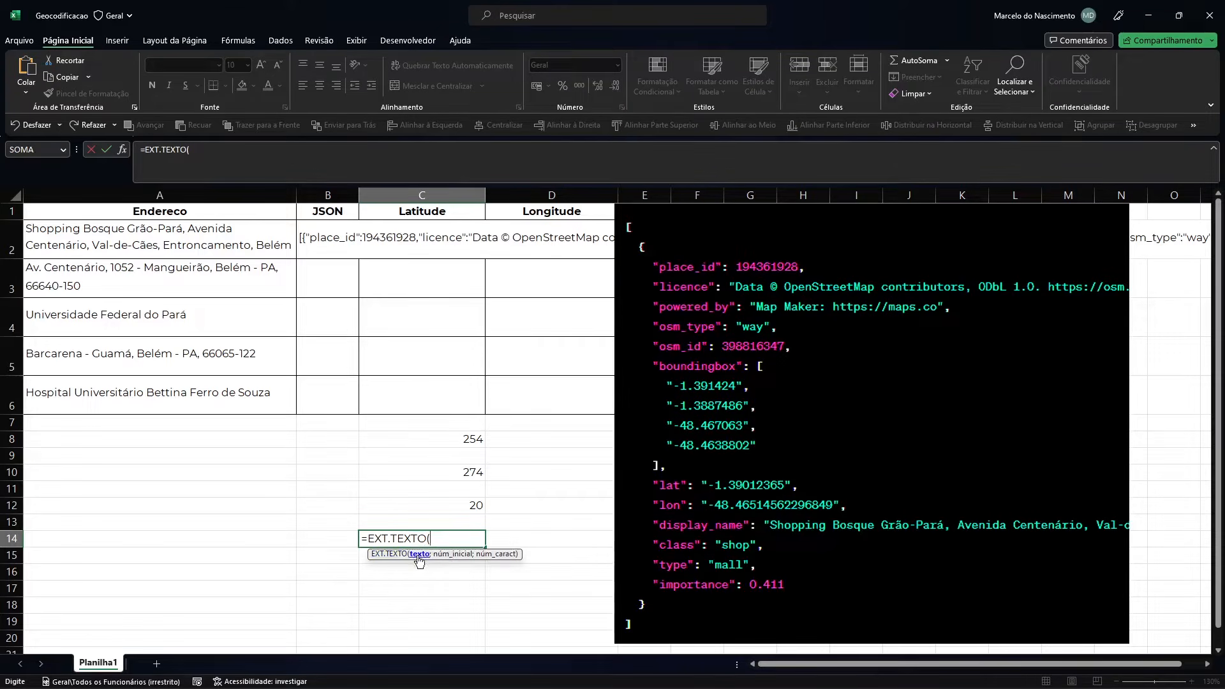
pyautogui.click(334, 236)
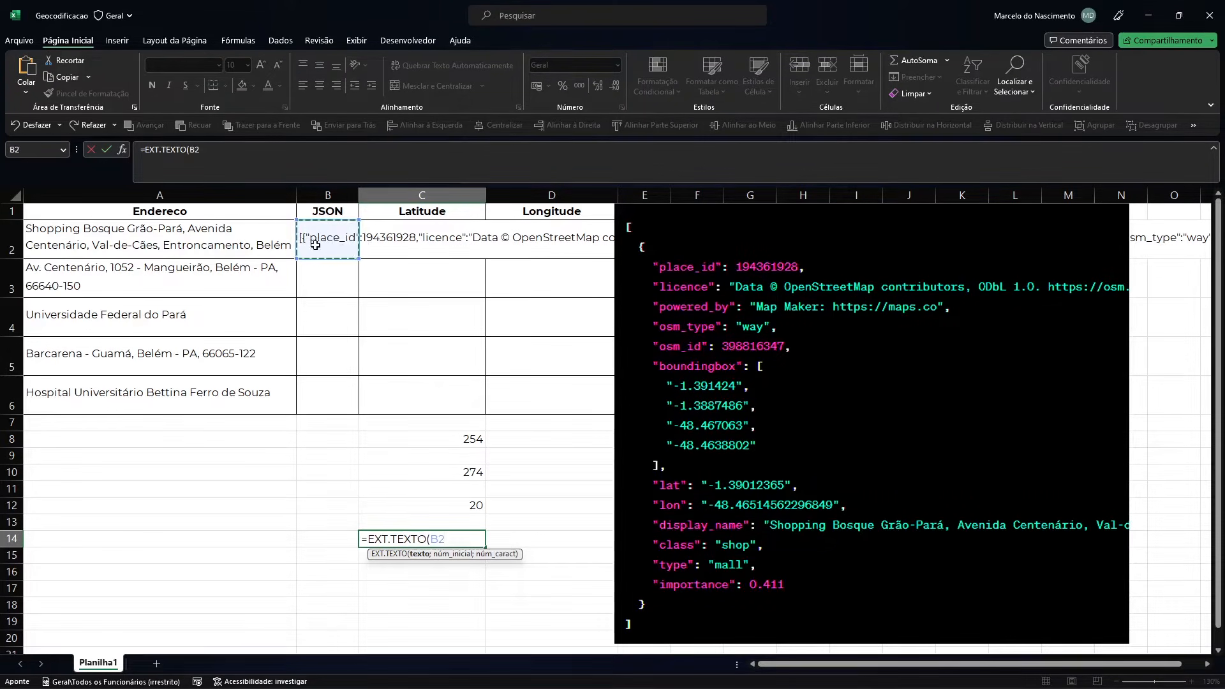
pyautogui.write(';')
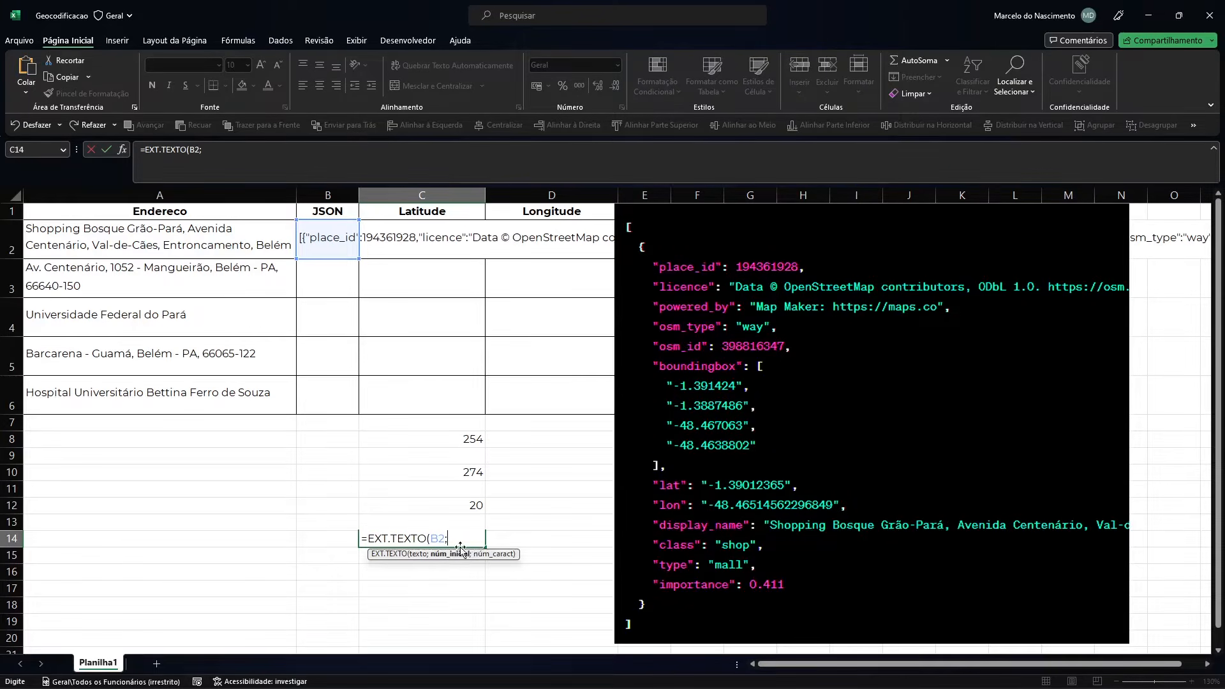
pyautogui.click(461, 440)
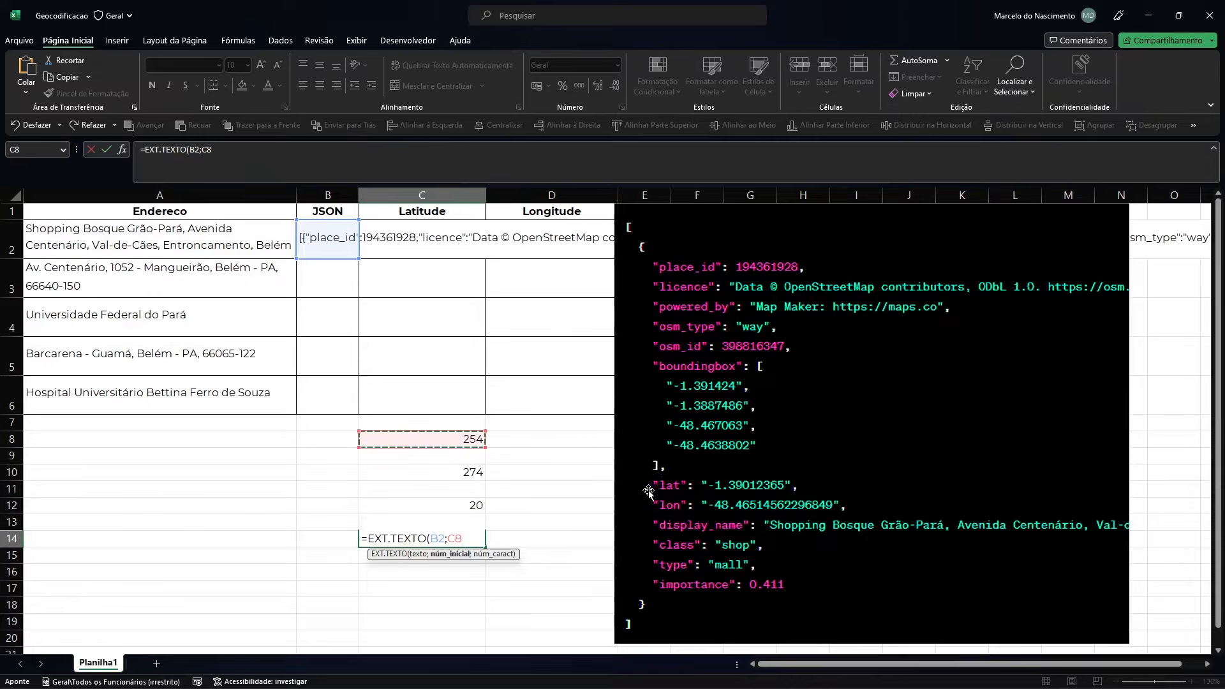
pyautogui.write(';')
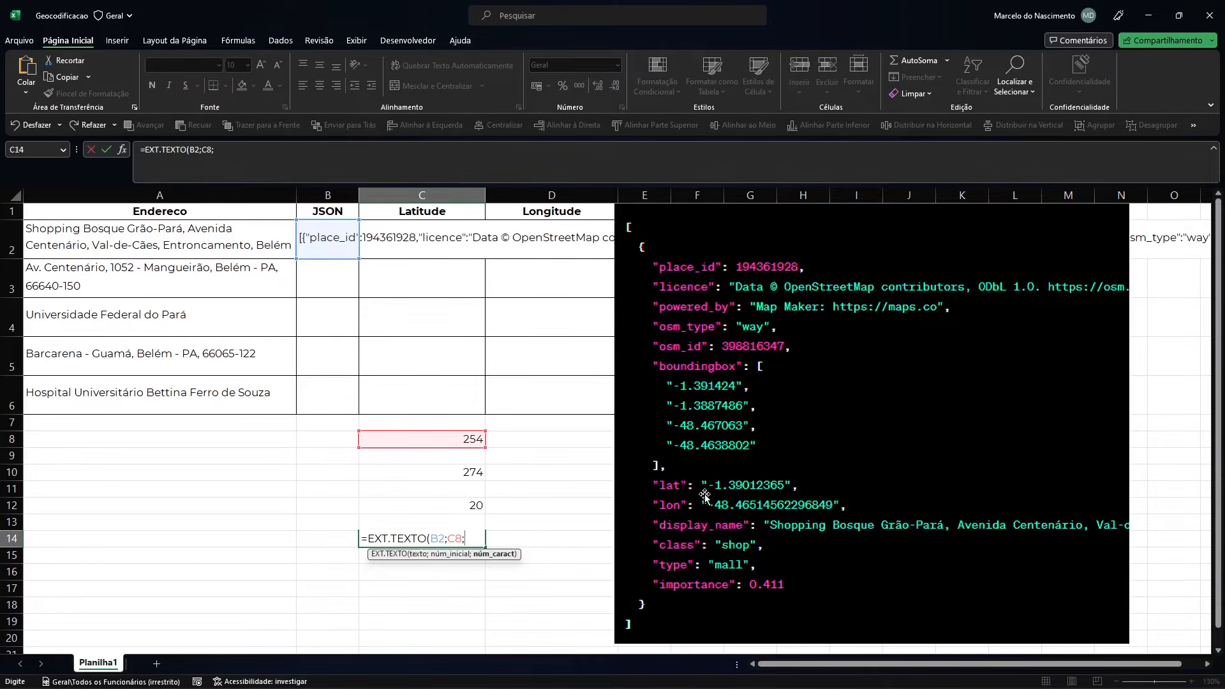
pyautogui.click(470, 506)
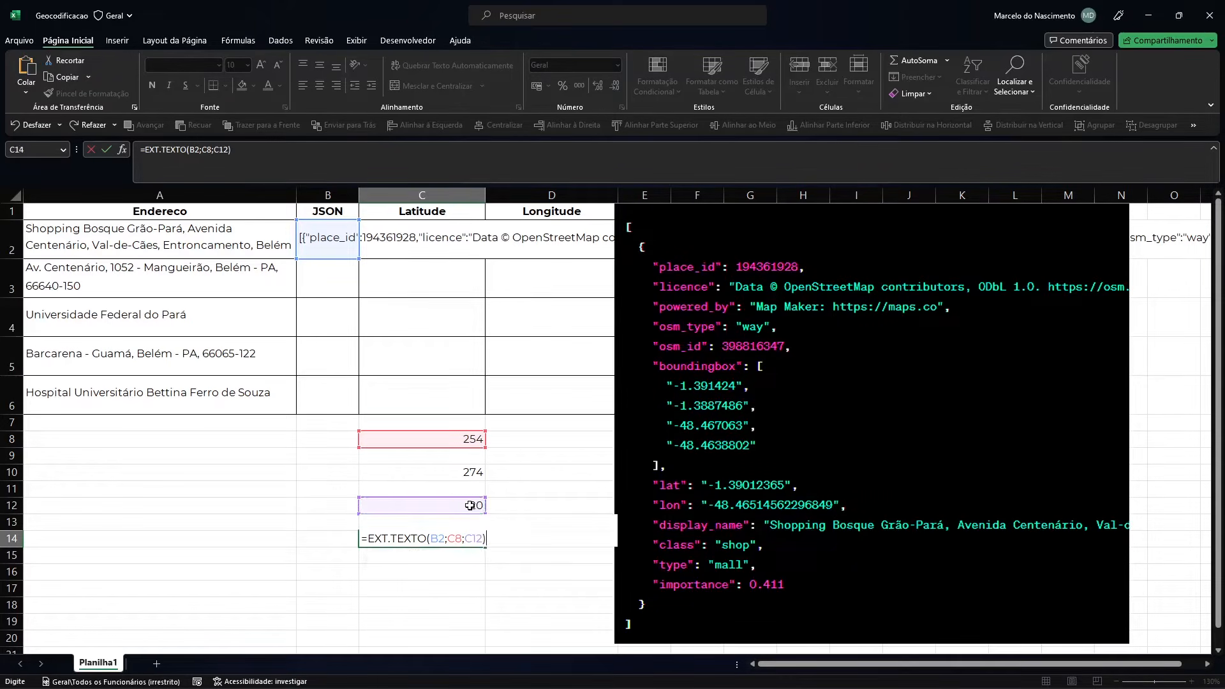
pyautogui.press('Return')
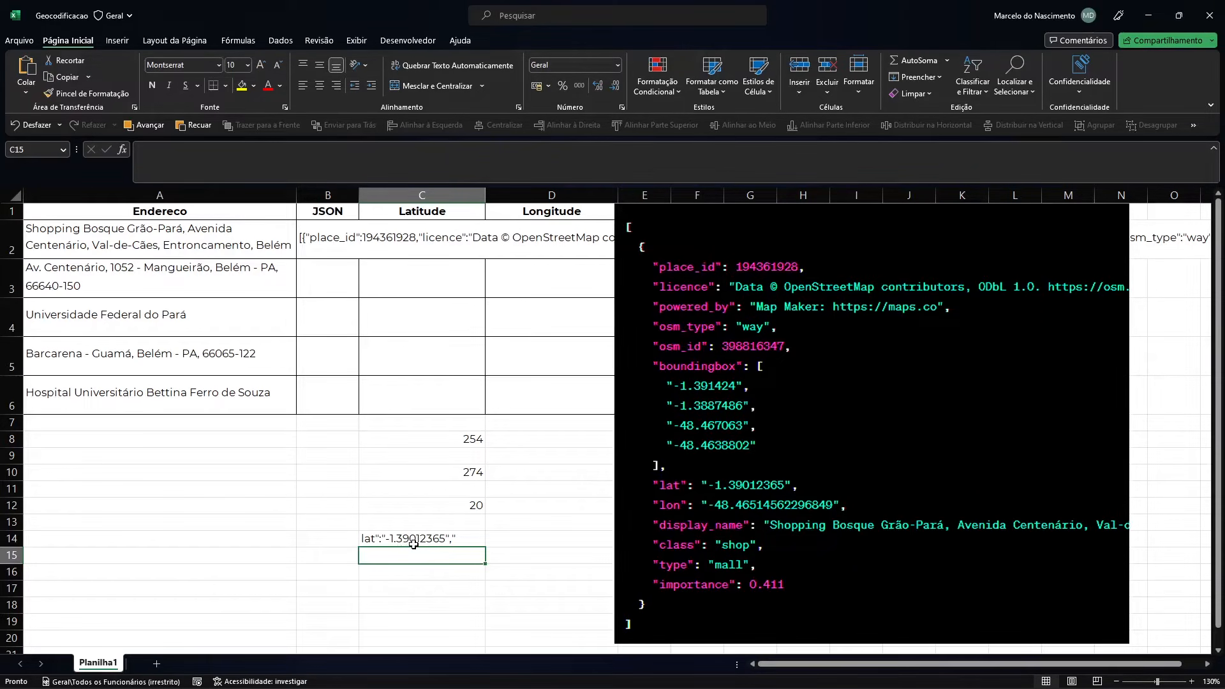
# Replace the C8 reference in C14's EXT.TEXTO formula with the LOCALIZAR("lat";B2) expression copied from C8.
pyautogui.click(433, 541)
pyautogui.moveTo(466, 438); pyautogui.dragTo(460, 510)
pyautogui.click(433, 537)
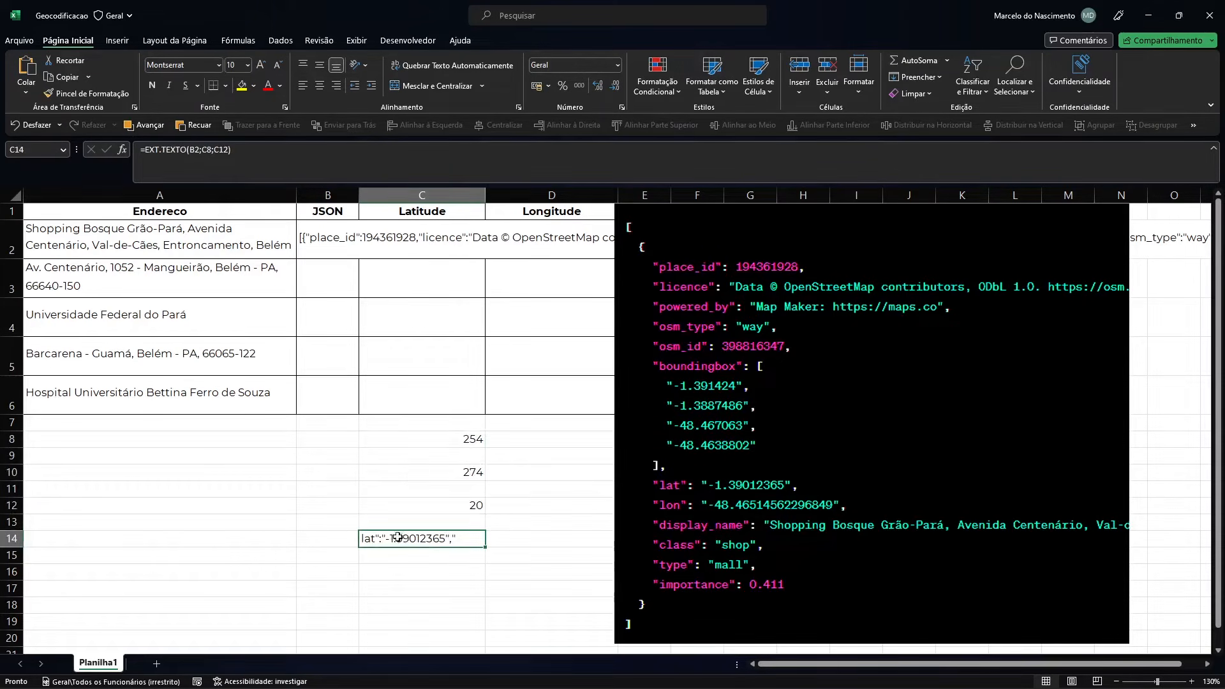
pyautogui.click(464, 439)
pyautogui.doubleClick(447, 440)
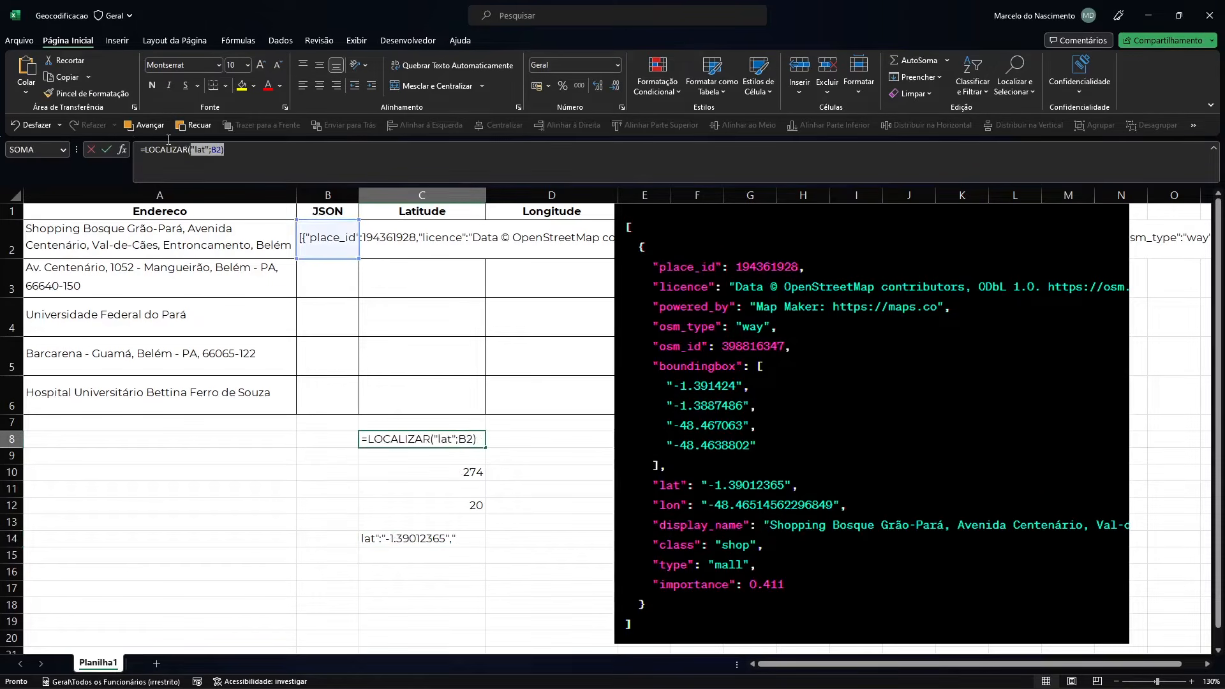
pyautogui.moveTo(223, 150); pyautogui.dragTo(150, 140)
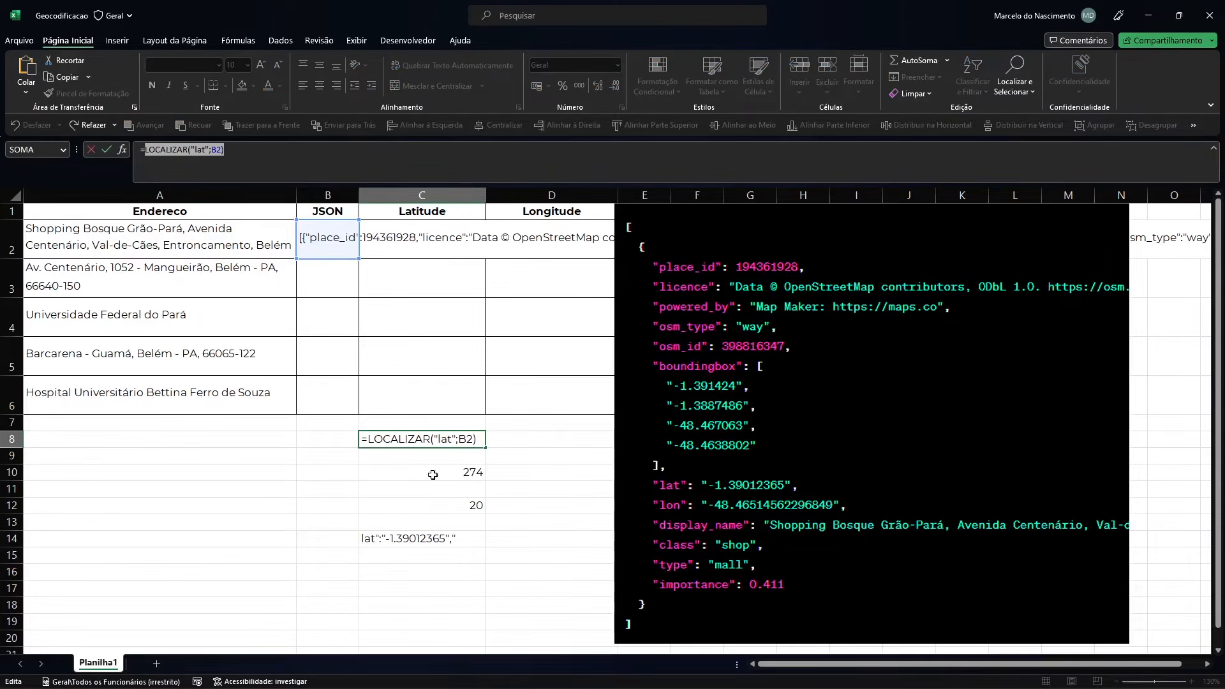
pyautogui.click(411, 537)
pyautogui.doubleClick(194, 149)
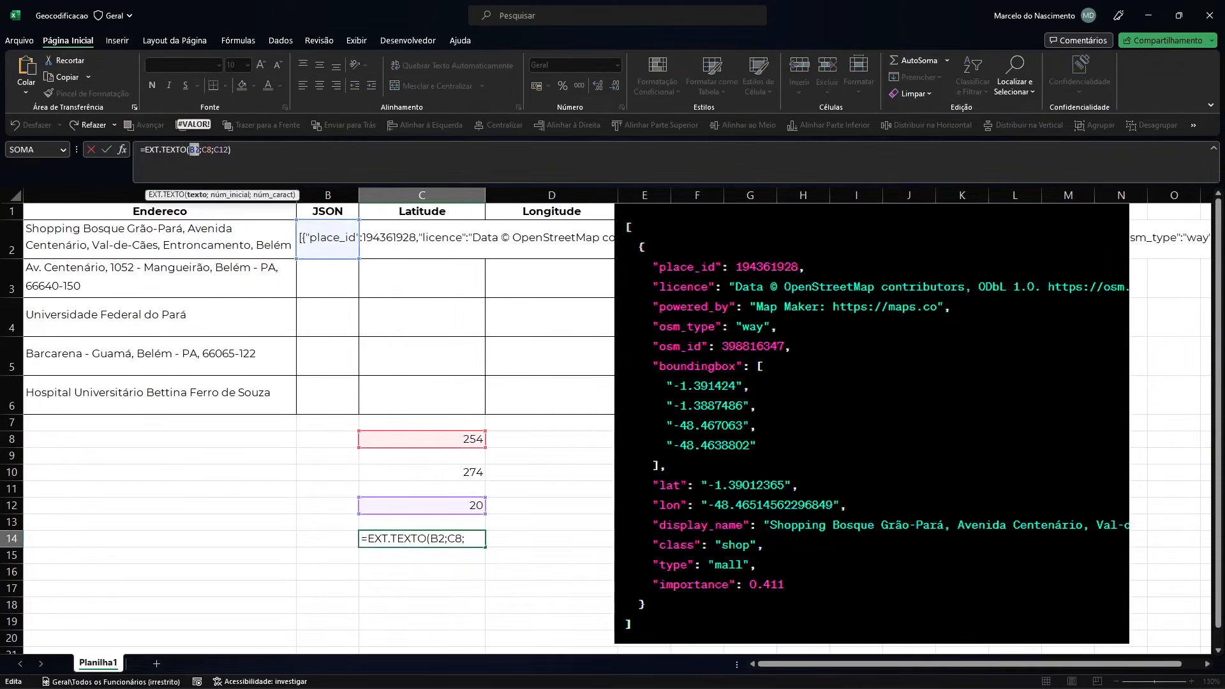
pyautogui.doubleClick(205, 149)
pyautogui.hotkey('ctrl', 'v')
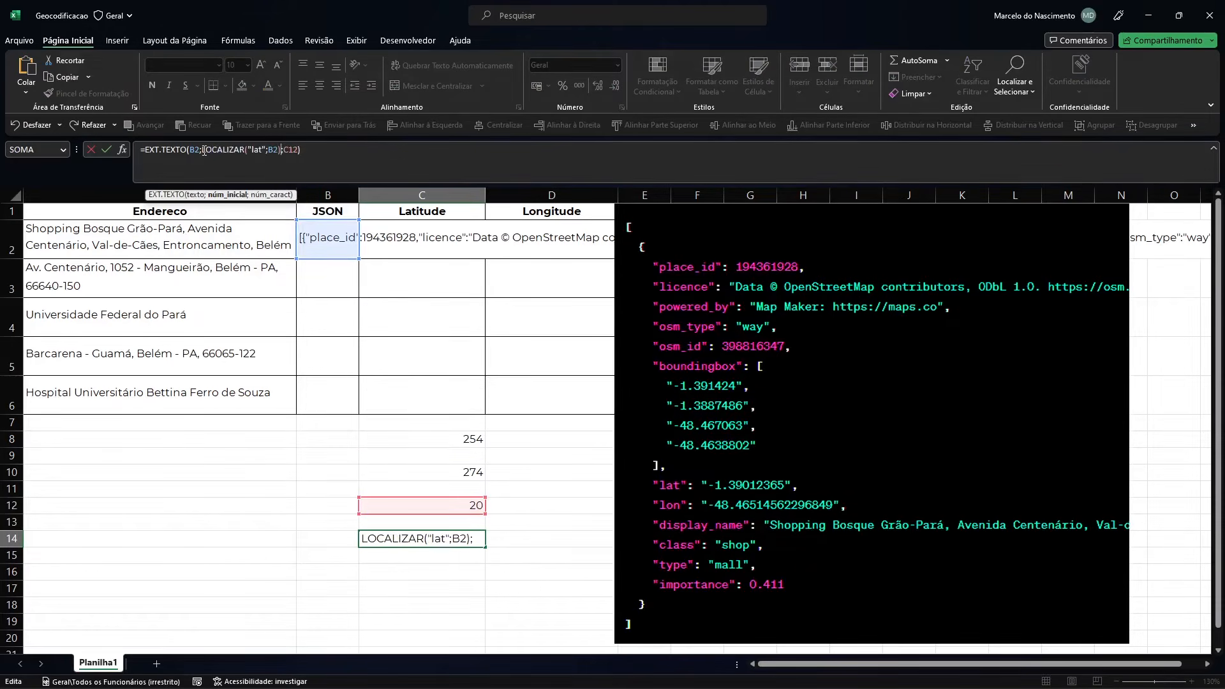
# Replace the C12 reference in C14's EXT.TEXTO formula with LOCALIZAR("lon";B2)-LOCALIZAR("lat";B2), reusing the existing LOCALIZAR expressions.
pyautogui.moveTo(144, 150); pyautogui.dragTo(197, 166)
pyautogui.hotkey('ctrl', 'c')
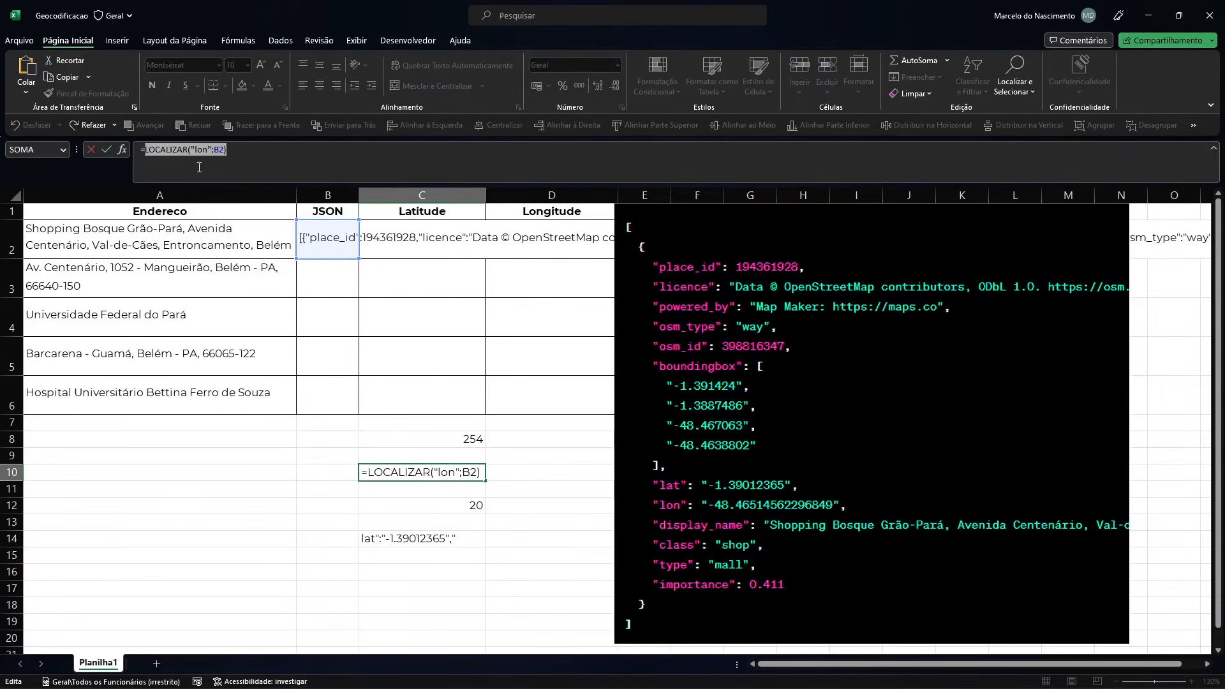
pyautogui.press('Escape')
pyautogui.click(427, 538)
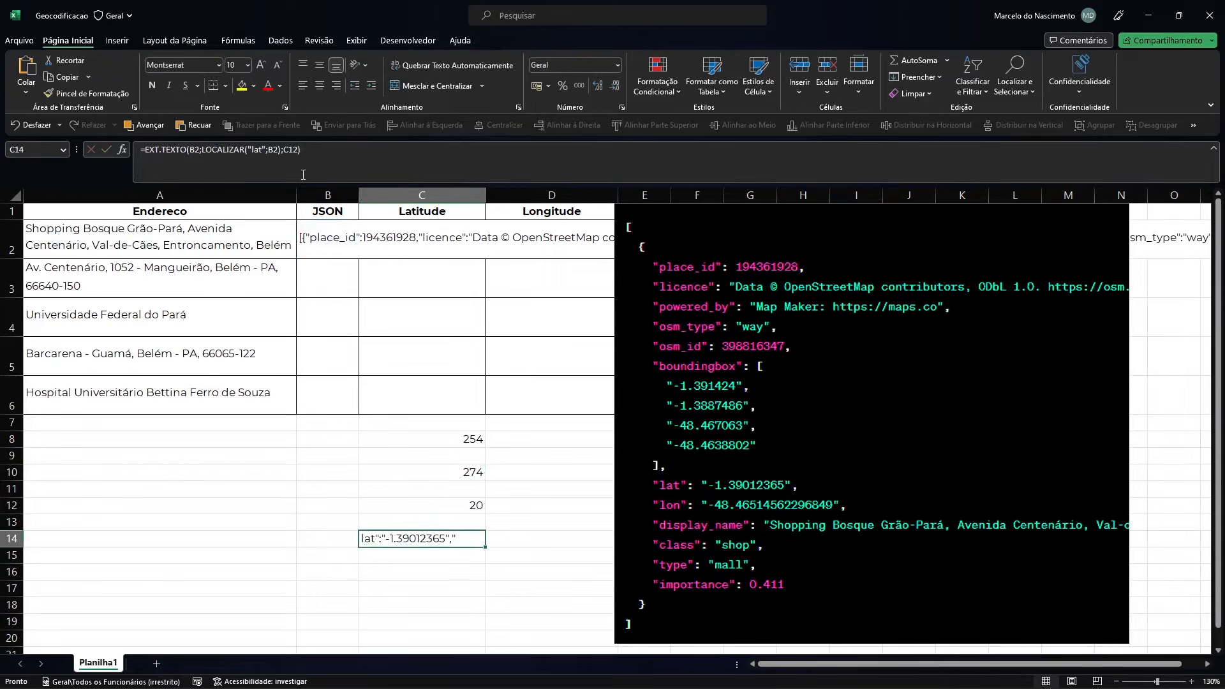
pyautogui.doubleClick(292, 150)
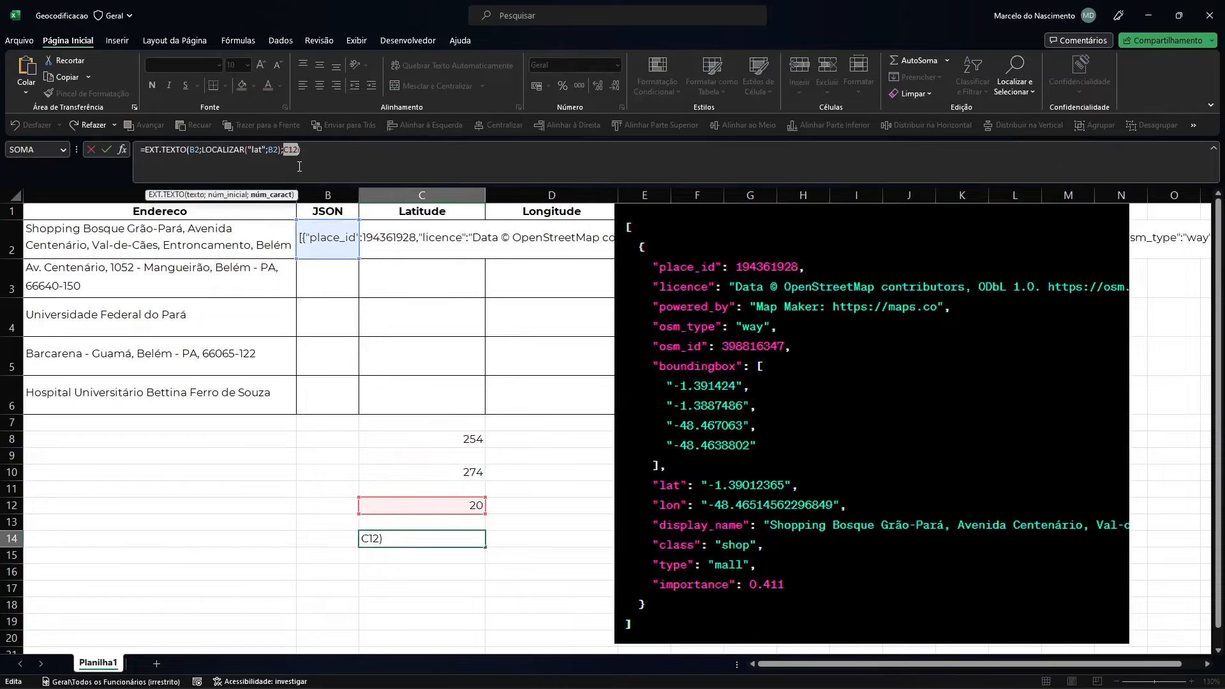
pyautogui.hotkey('ctrl', 'v')
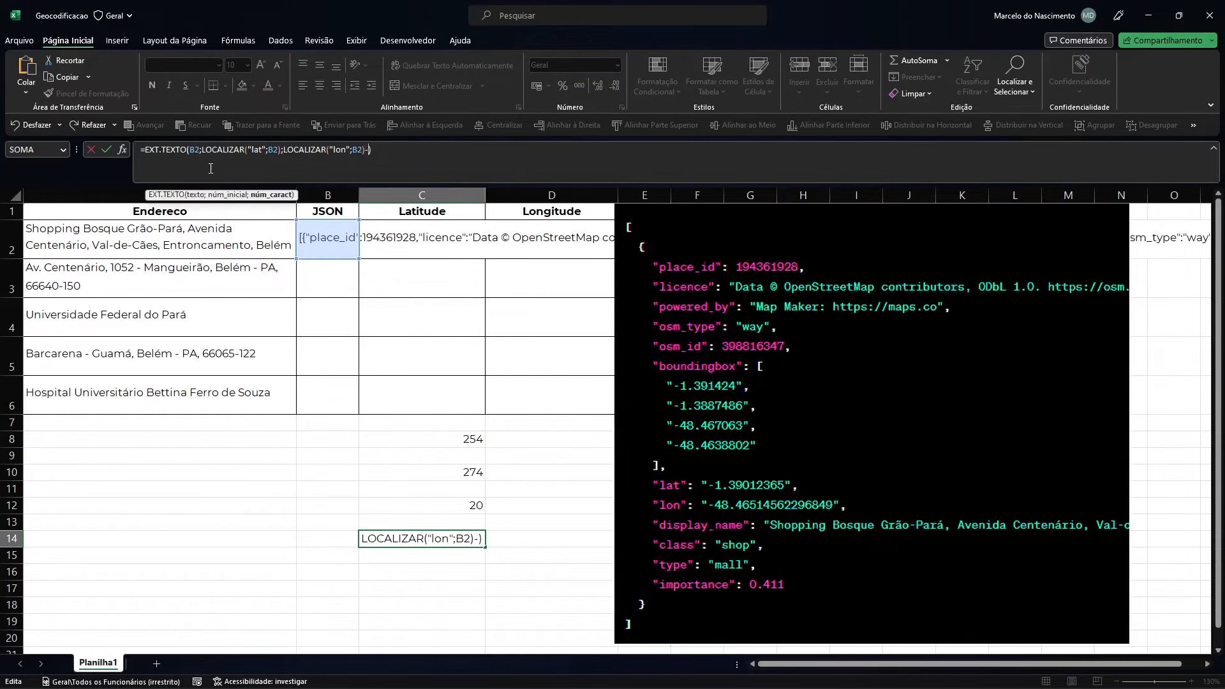
pyautogui.moveTo(203, 150); pyautogui.dragTo(281, 149)
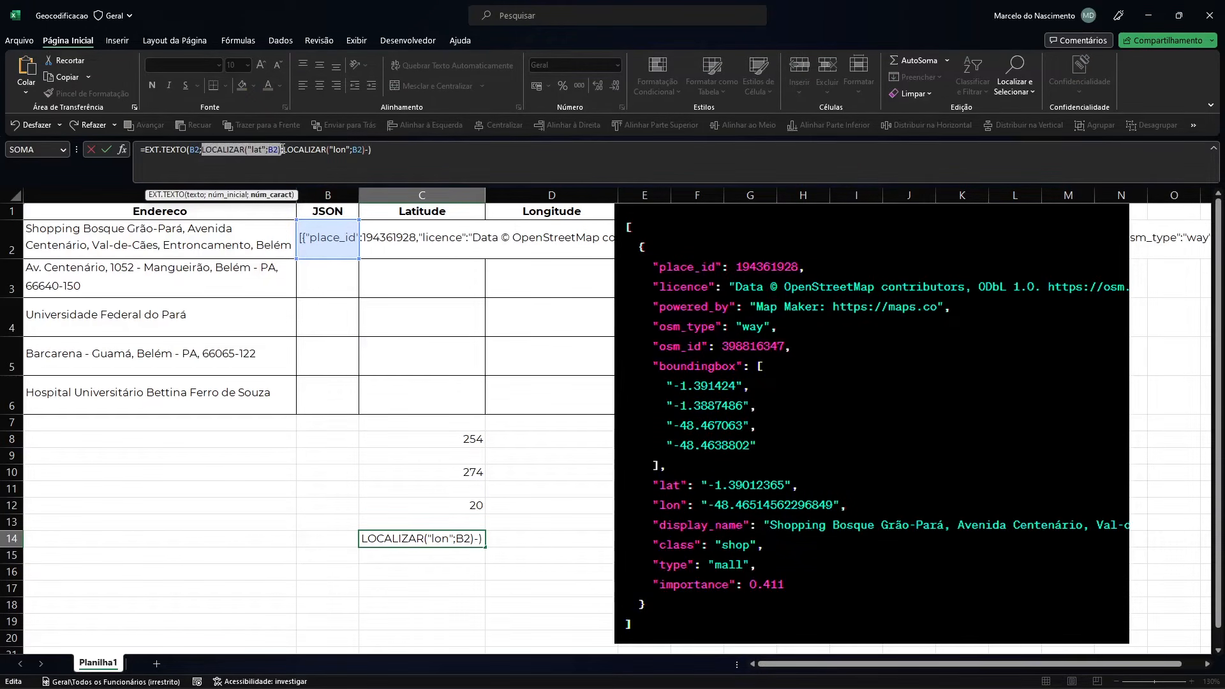
pyautogui.click(370, 149)
pyautogui.write(')')
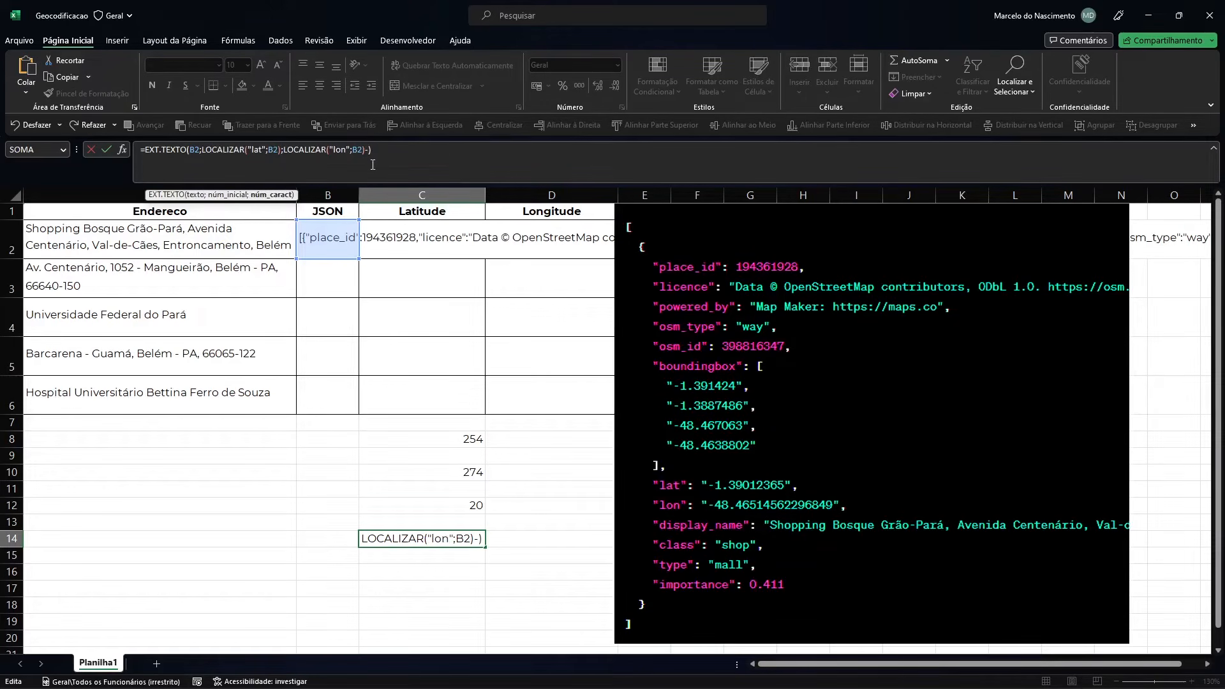
pyautogui.press('Return')
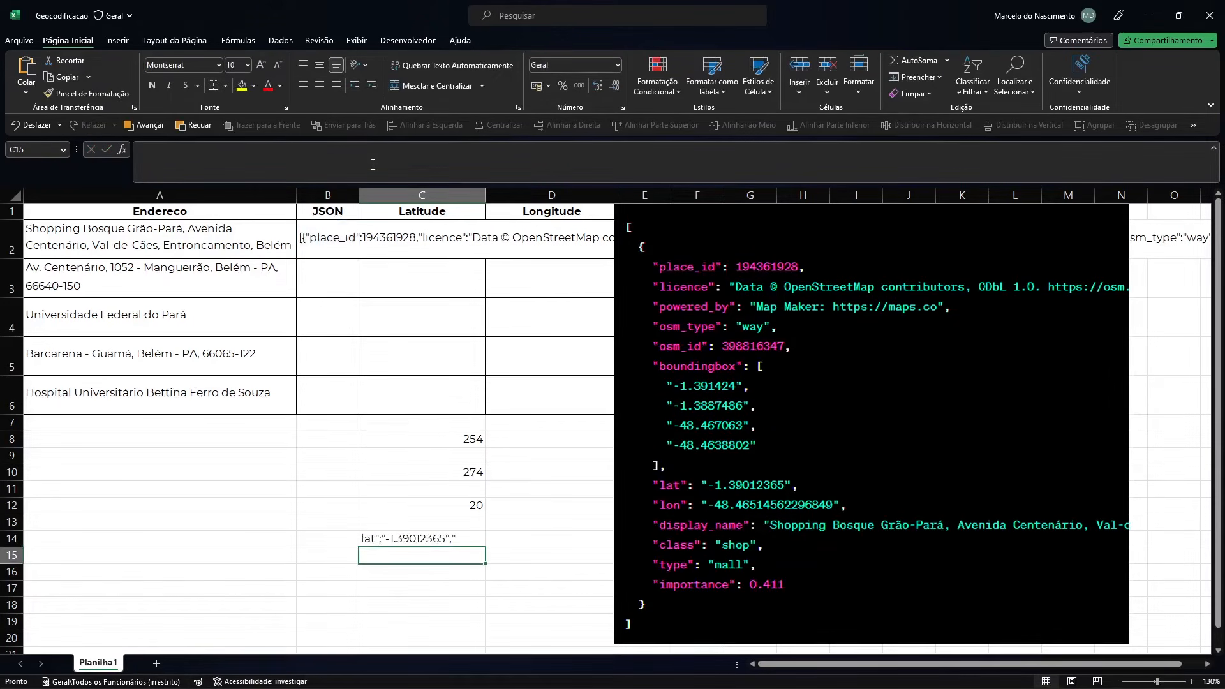
# Clear the helper calculations in cells C8 to C12.
pyautogui.click(430, 535)
pyautogui.moveTo(468, 439); pyautogui.dragTo(463, 506)
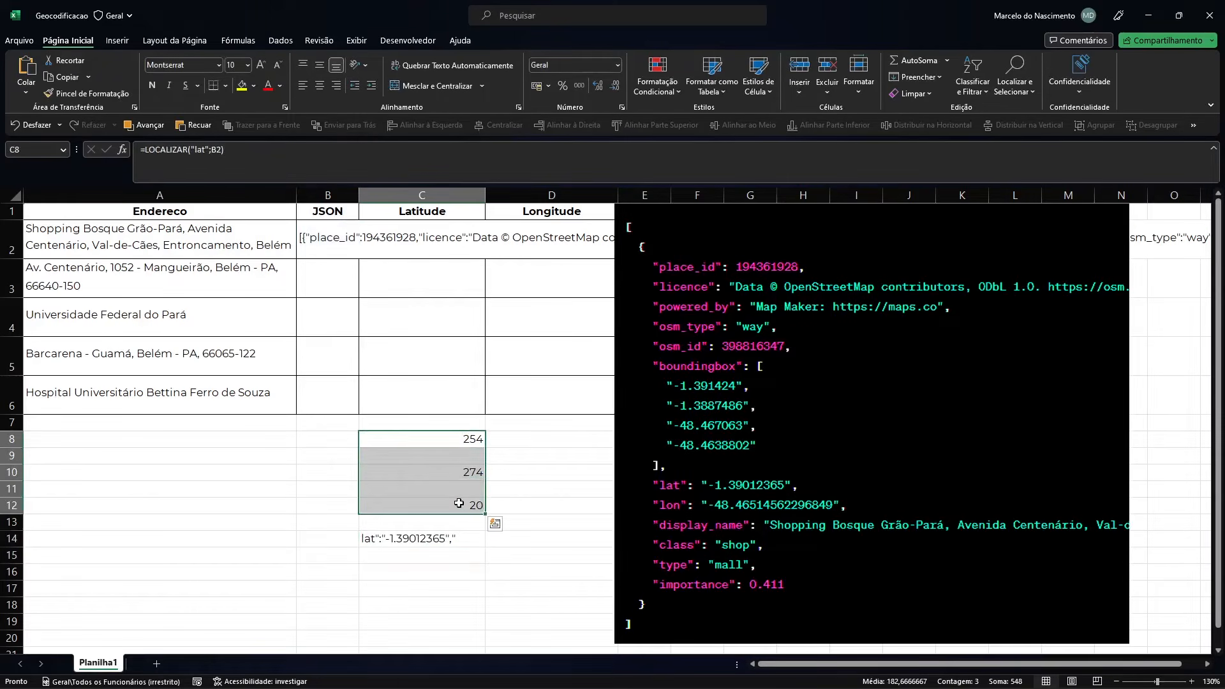
pyautogui.press('Delete')
# Subtract 3 from the character count in C14's EXT.TEXTO formula to drop the trailing quotes and comma.
pyautogui.click(440, 539)
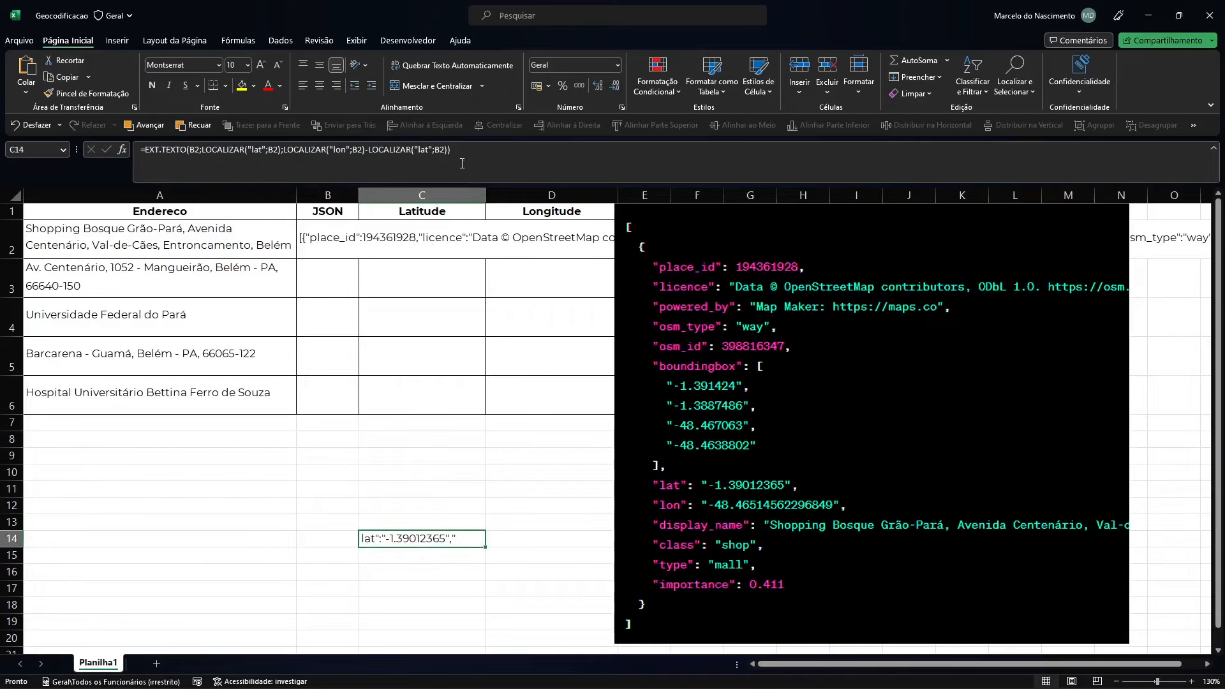
pyautogui.click(447, 151)
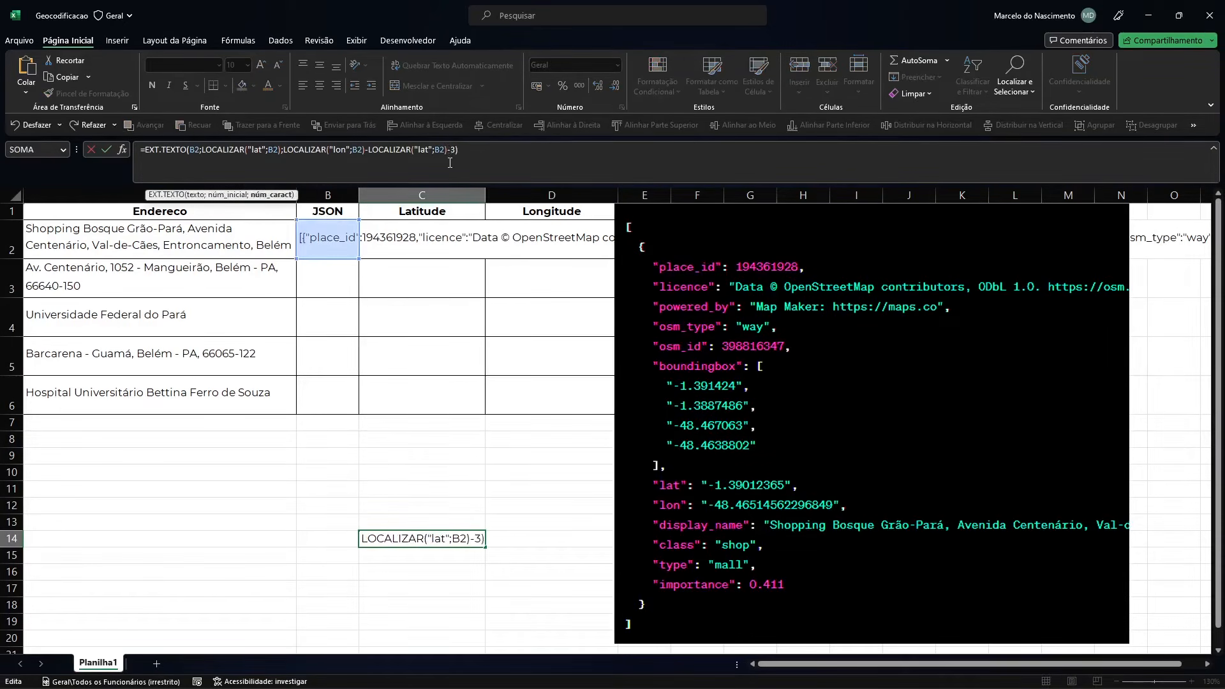
pyautogui.press('Return')
# Wrap C14's EXT.TEXTO formula in SUBSTITUIR, replacing "lat"":""" with the empty text "".
pyautogui.click(405, 538)
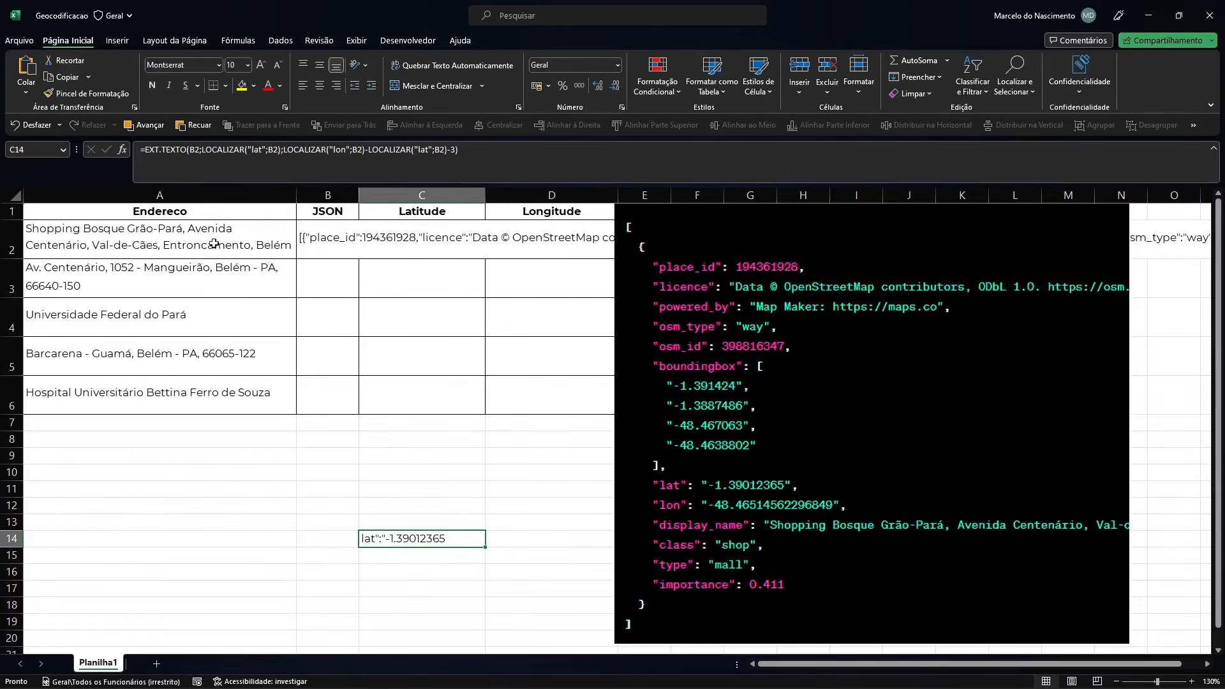
pyautogui.click(146, 152)
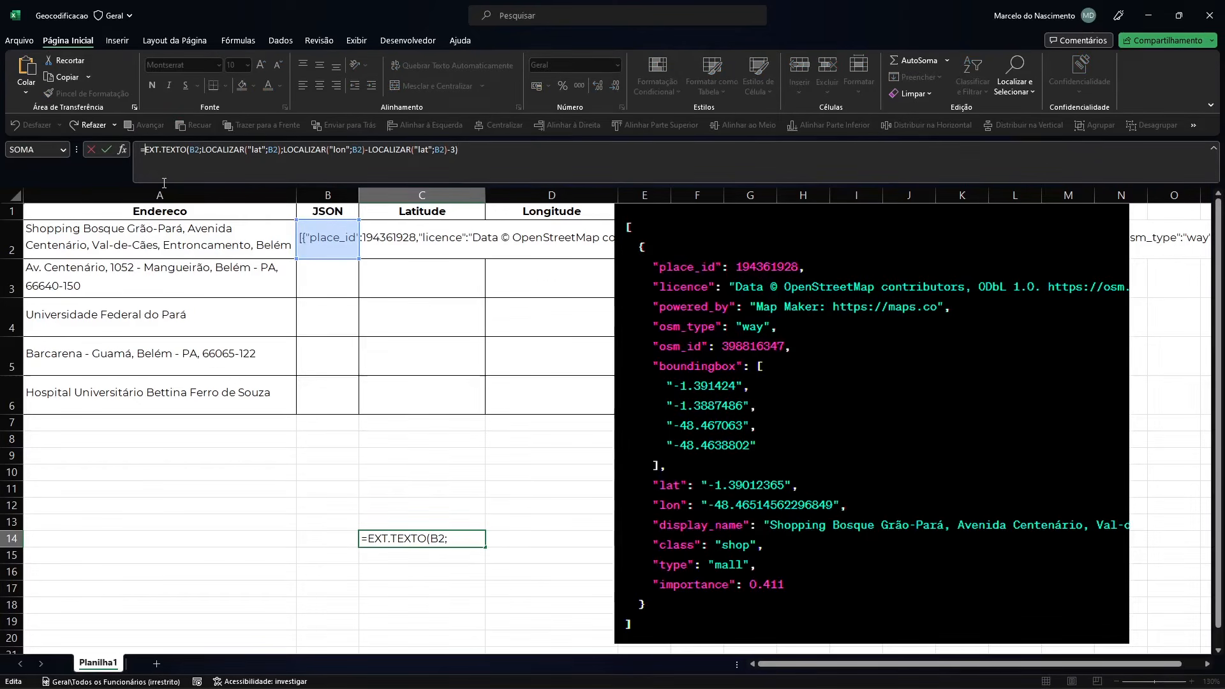
pyautogui.write('SUBSTITUIR(EXT.TEXTO(B2')
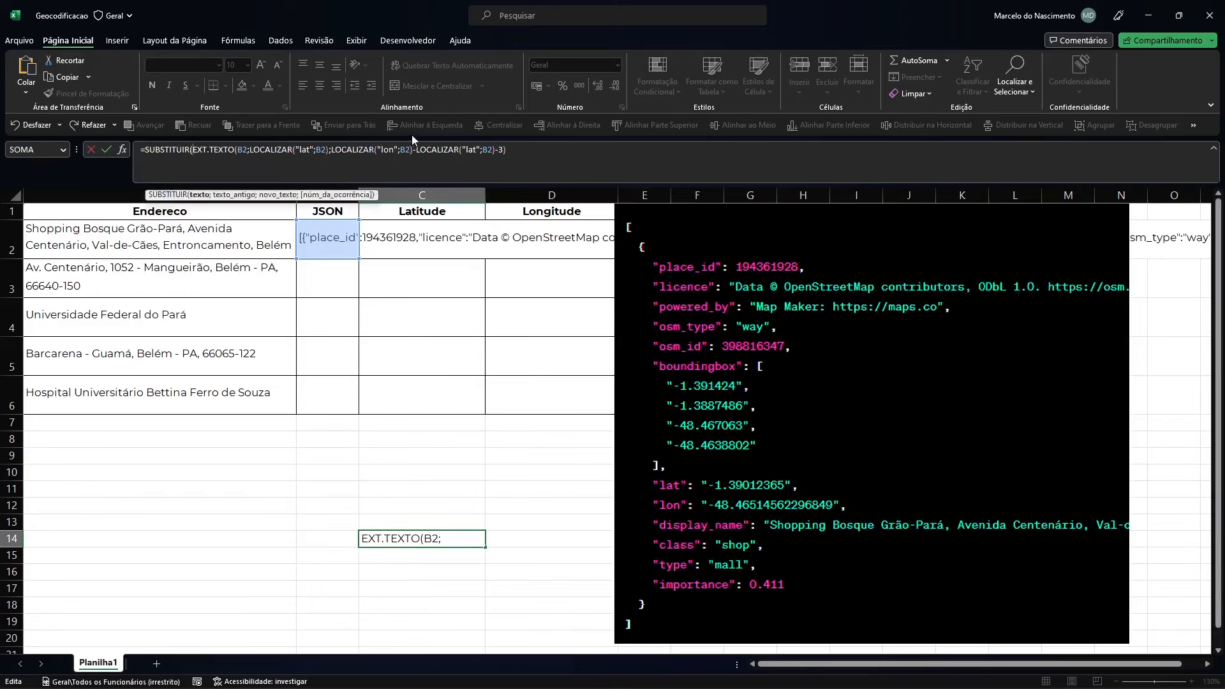
pyautogui.write(';"lat"":')
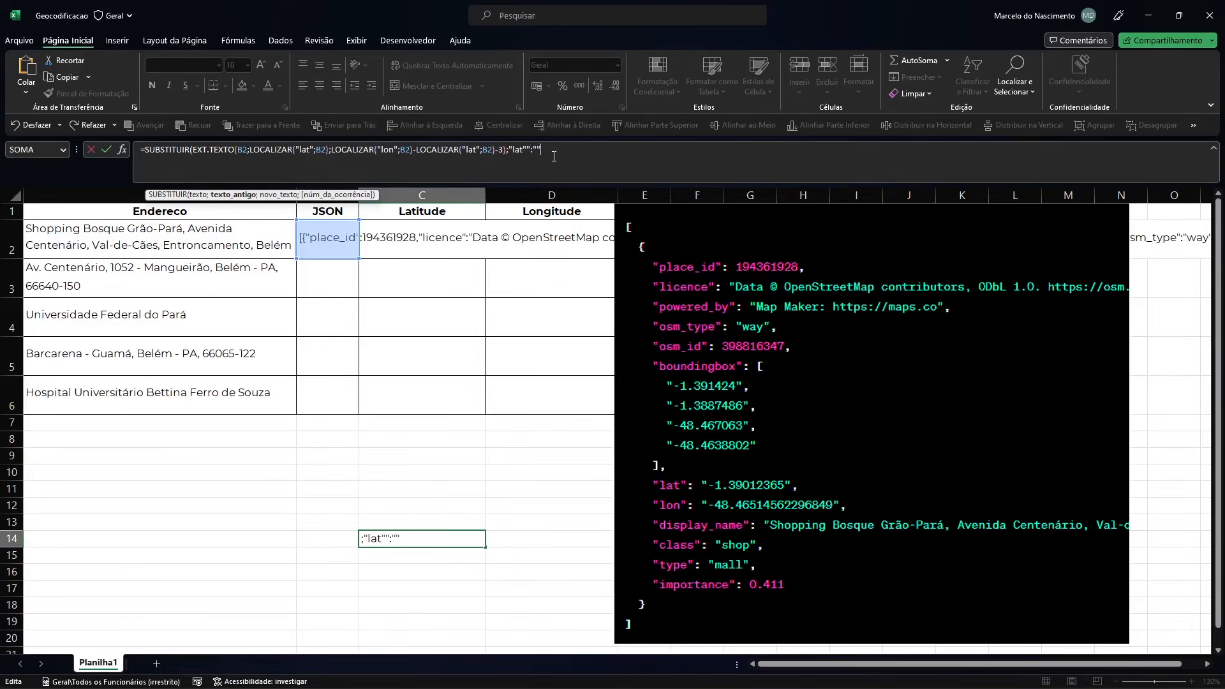
pyautogui.write(';')
pyautogui.write(')')
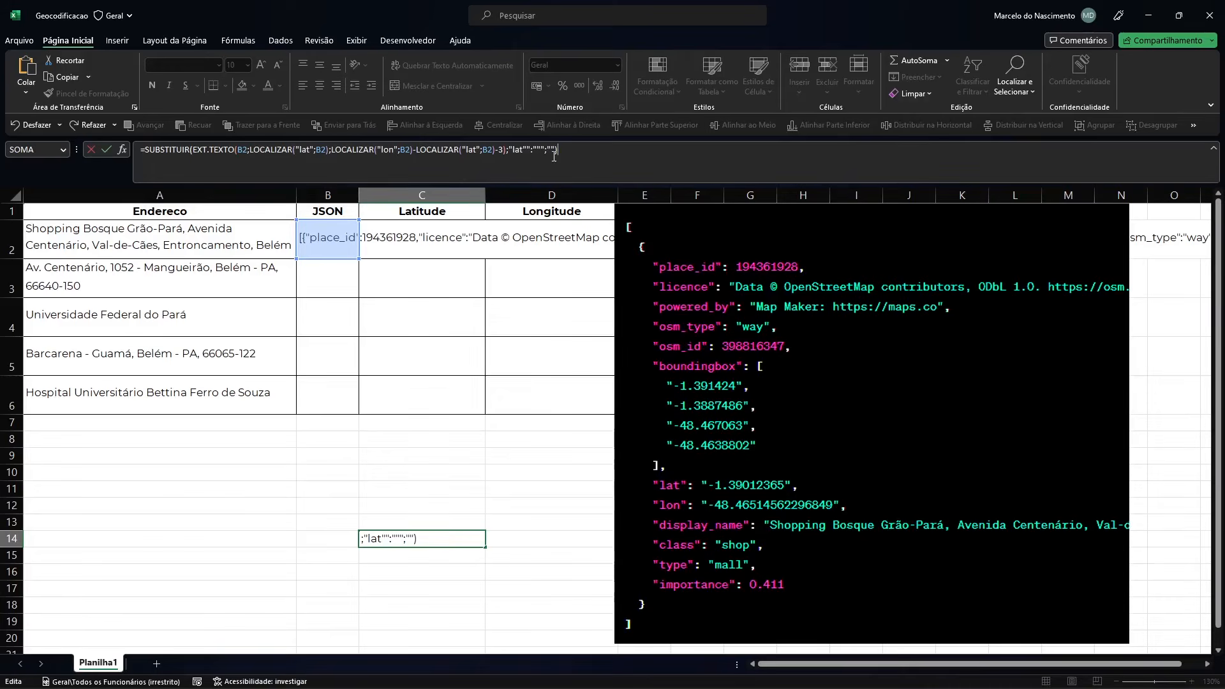
pyautogui.press('Return')
pyautogui.press('Up')
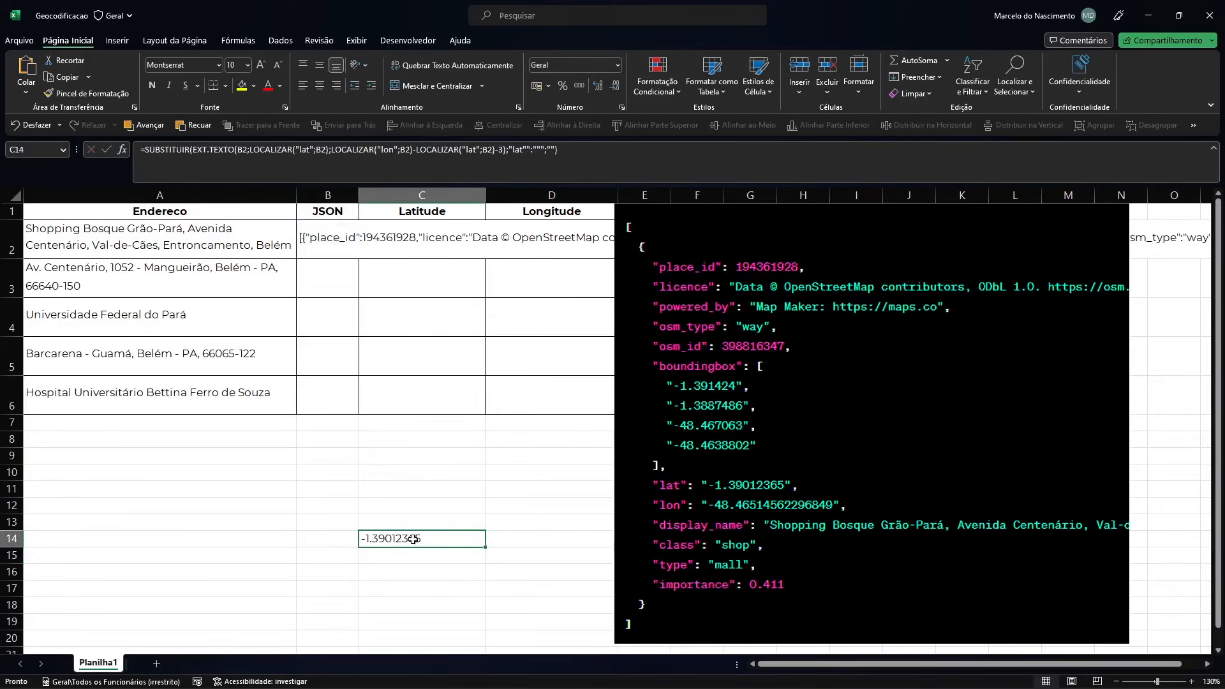
# Move the complete SUBSTITUIR formula from C14 to the Latitude cell C2.
pyautogui.moveTo(558, 150); pyautogui.dragTo(3, 153)
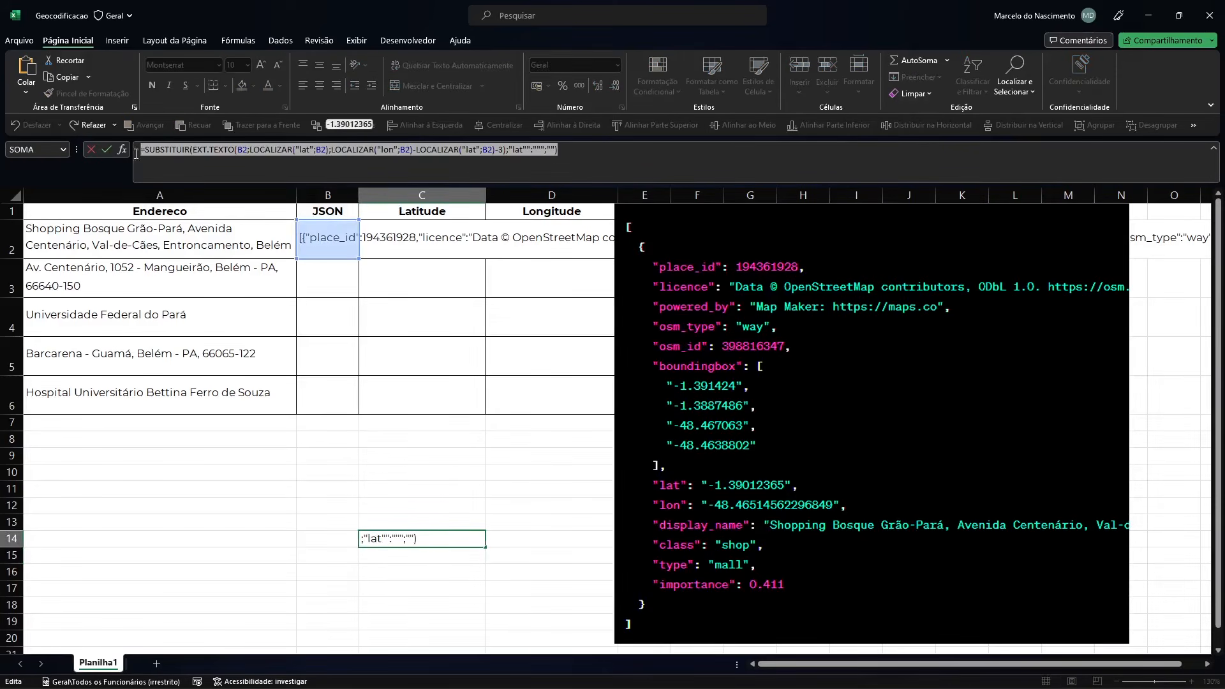
pyautogui.hotkey('ctrl', 'x')
pyautogui.click(421, 239)
pyautogui.click(307, 154)
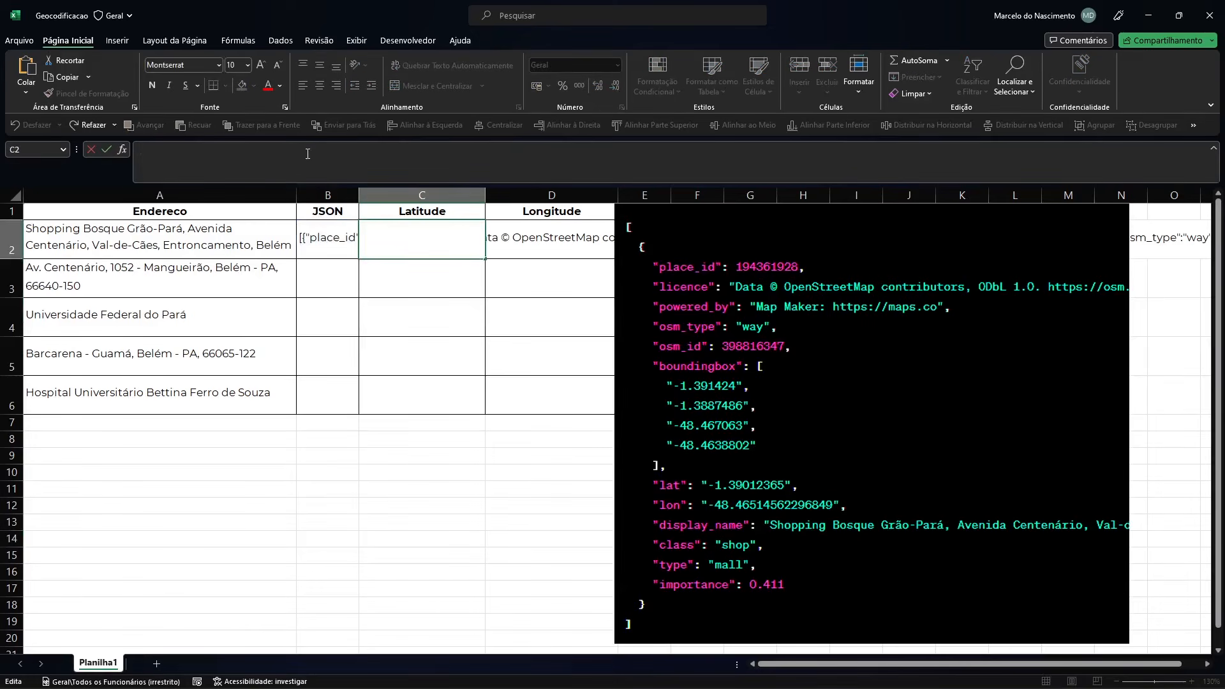
pyautogui.hotkey('ctrl', 'v')
pyautogui.press('Return')
pyautogui.click(423, 239)
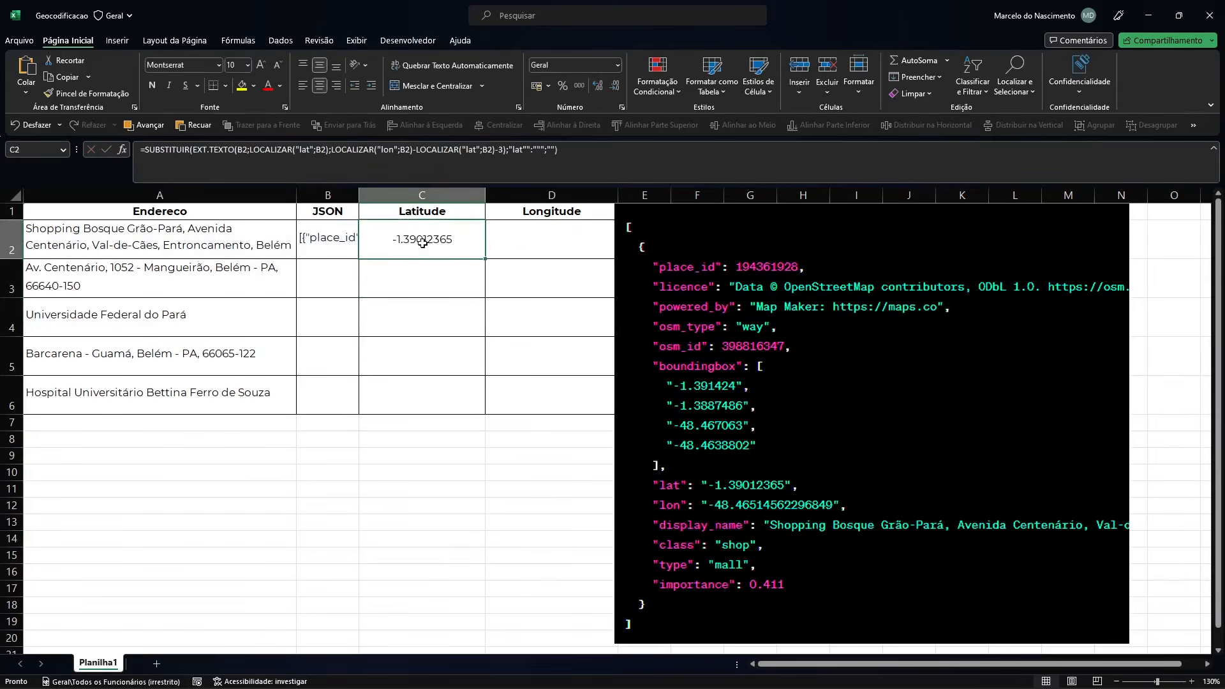
# Fill the JSON formula in B2 and the latitude formula in C2 down through row 6.
pyautogui.click(328, 243)
pyautogui.moveTo(358, 258); pyautogui.dragTo(362, 409)
pyautogui.click(416, 244)
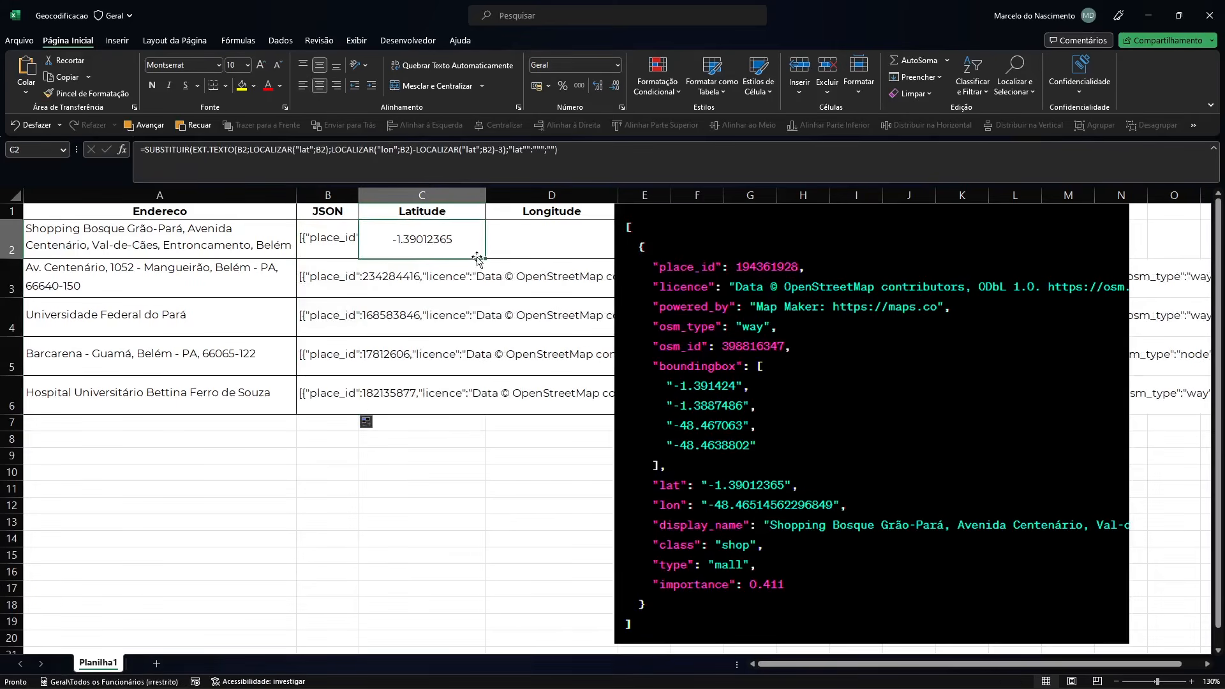
pyautogui.moveTo(485, 259); pyautogui.dragTo(486, 415)
pyautogui.press('F2')
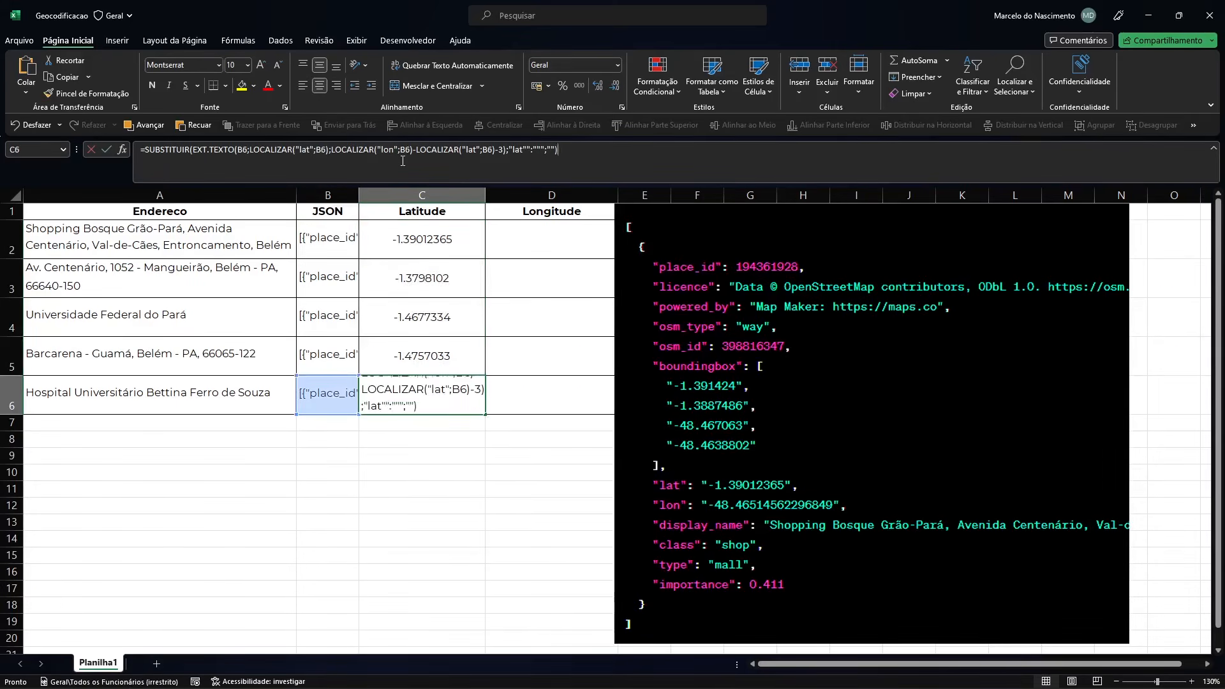
pyautogui.press('Escape')
# Copy the latitude formula text from C2 into the Longitude cell D2, keeping its B2 references.
pyautogui.click(530, 238)
pyautogui.click(430, 238)
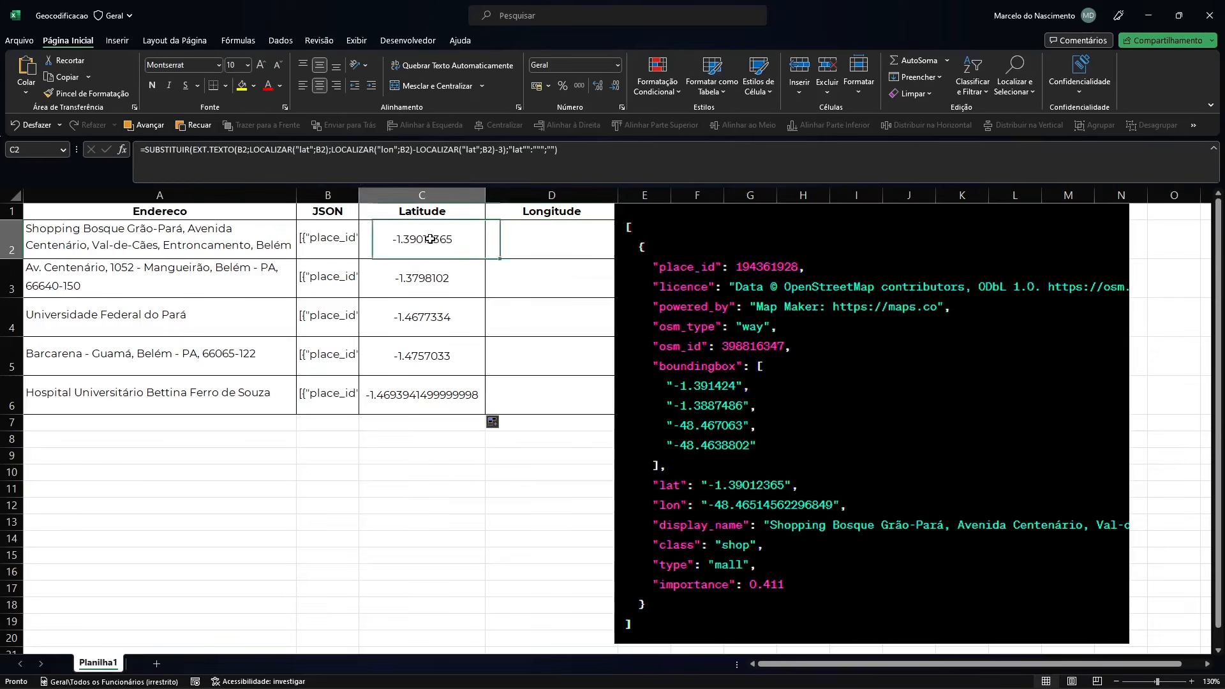
pyautogui.moveTo(563, 153); pyautogui.dragTo(92, 150)
pyautogui.hotkey('ctrl', 'c')
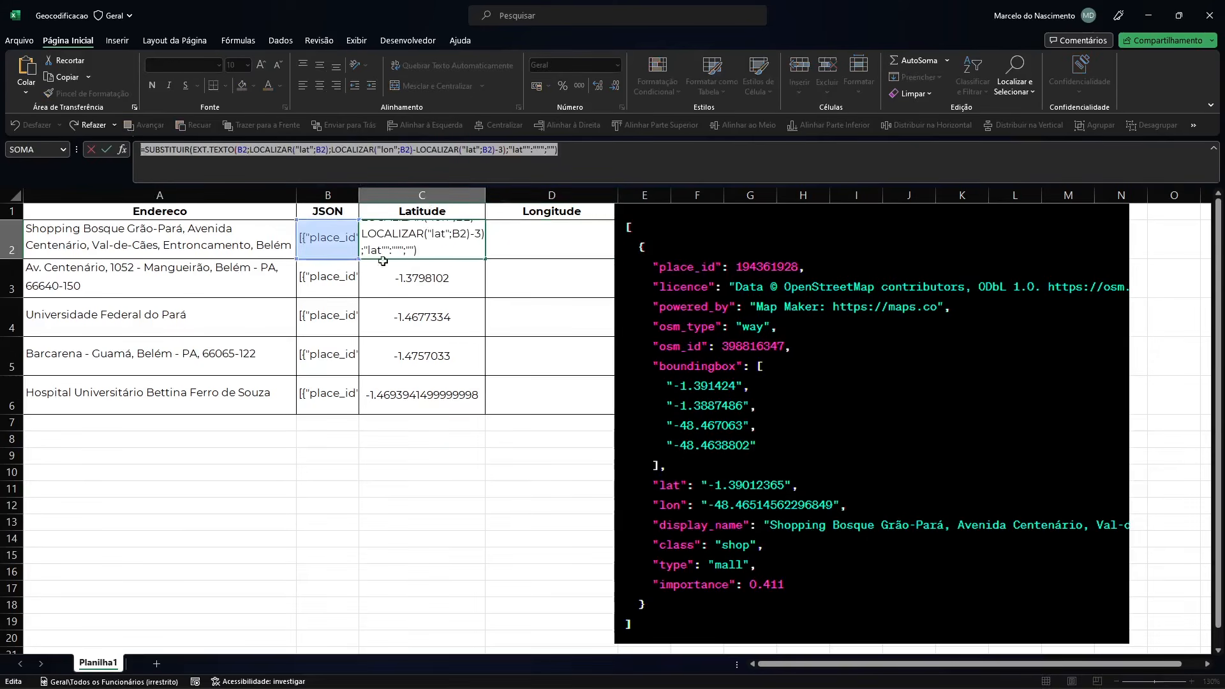
pyautogui.press('Tab')
pyautogui.press('F2')
pyautogui.hotkey('ctrl', 'v')
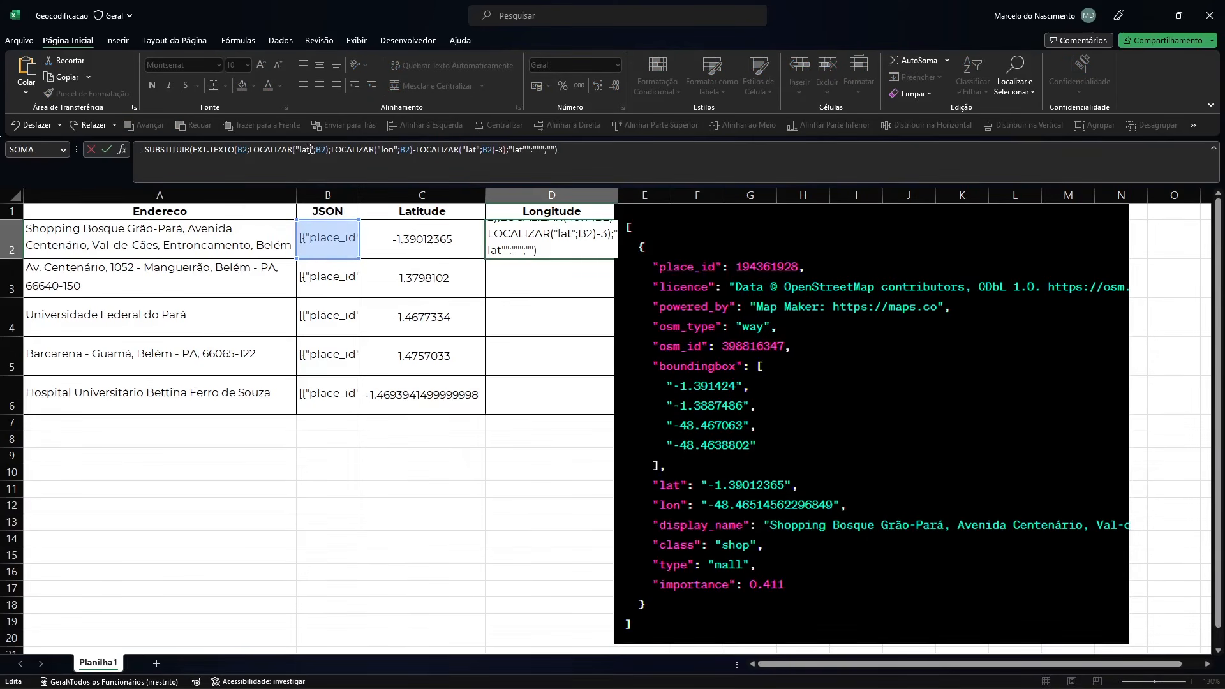
# Change "lat" to "lon" in D2's first and last LOCALIZAR functions and in the text SUBSTITUIR removes.
pyautogui.click(310, 150)
pyautogui.press('BackSpace')
pyautogui.press('BackSpace')
pyautogui.press('BackSpace')
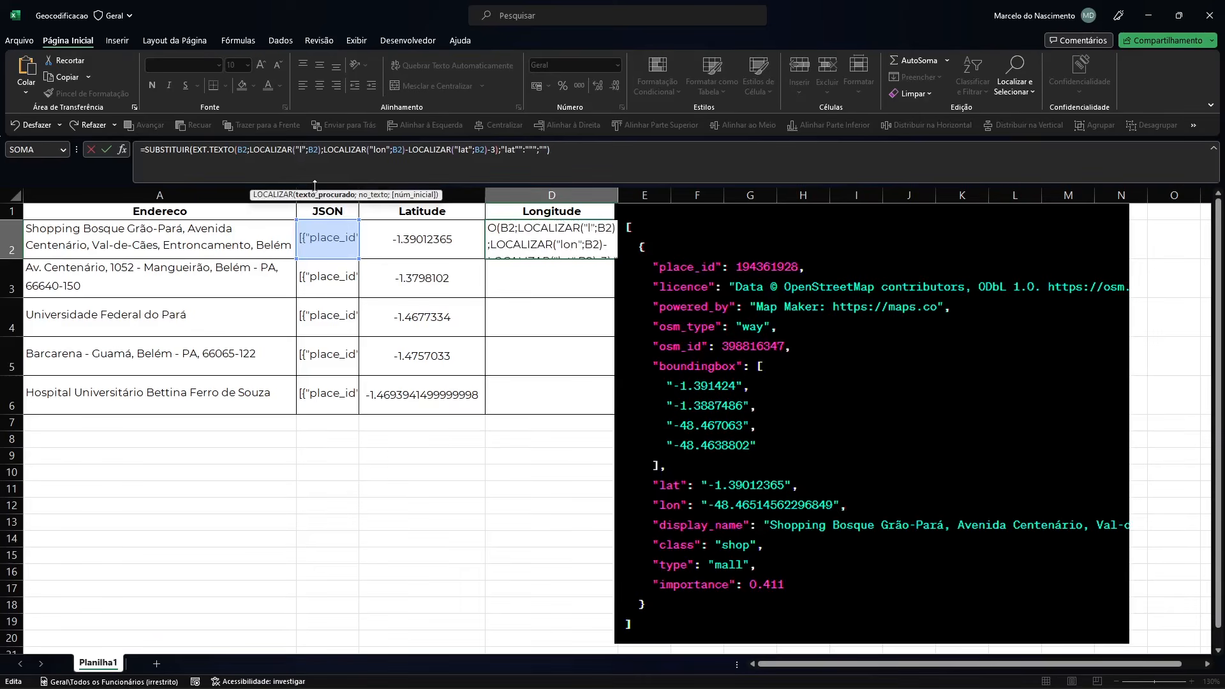
pyautogui.write('lon')
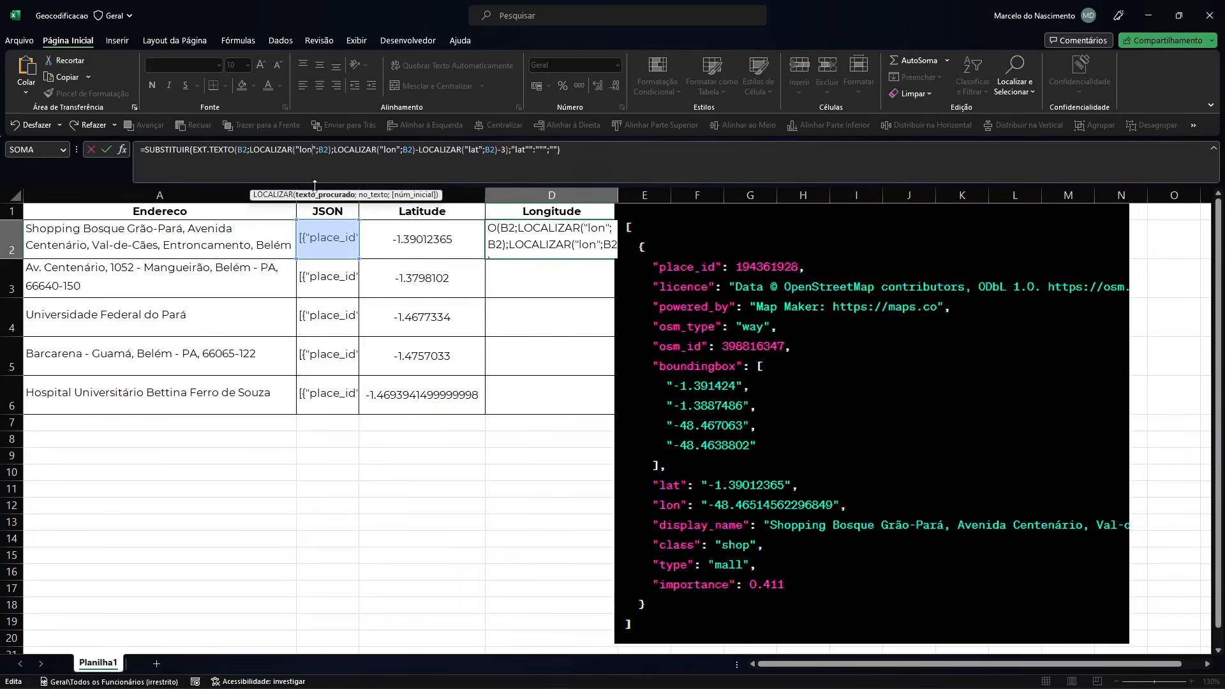
pyautogui.click(480, 149)
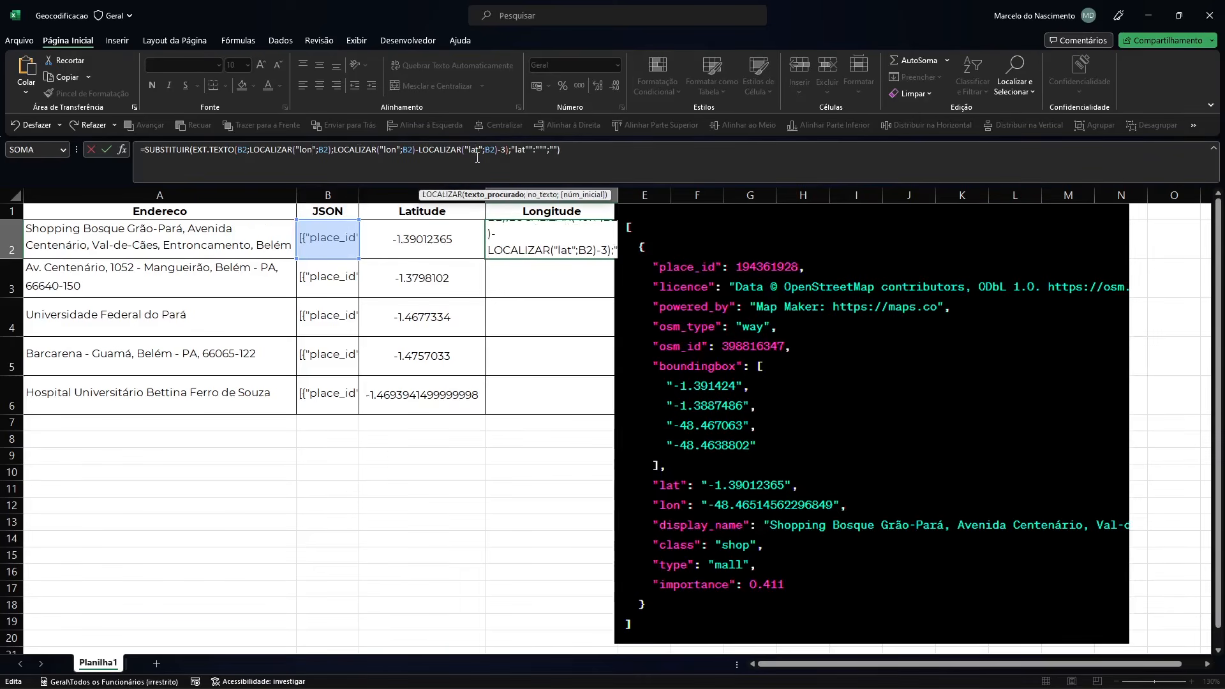
pyautogui.press('BackSpace')
pyautogui.press('BackSpace')
pyautogui.press('BackSpace')
pyautogui.write('lon')
pyautogui.click(523, 167)
pyautogui.press('BackSpace')
pyautogui.press('BackSpace')
pyautogui.press('BackSpace')
pyautogui.write('lon')
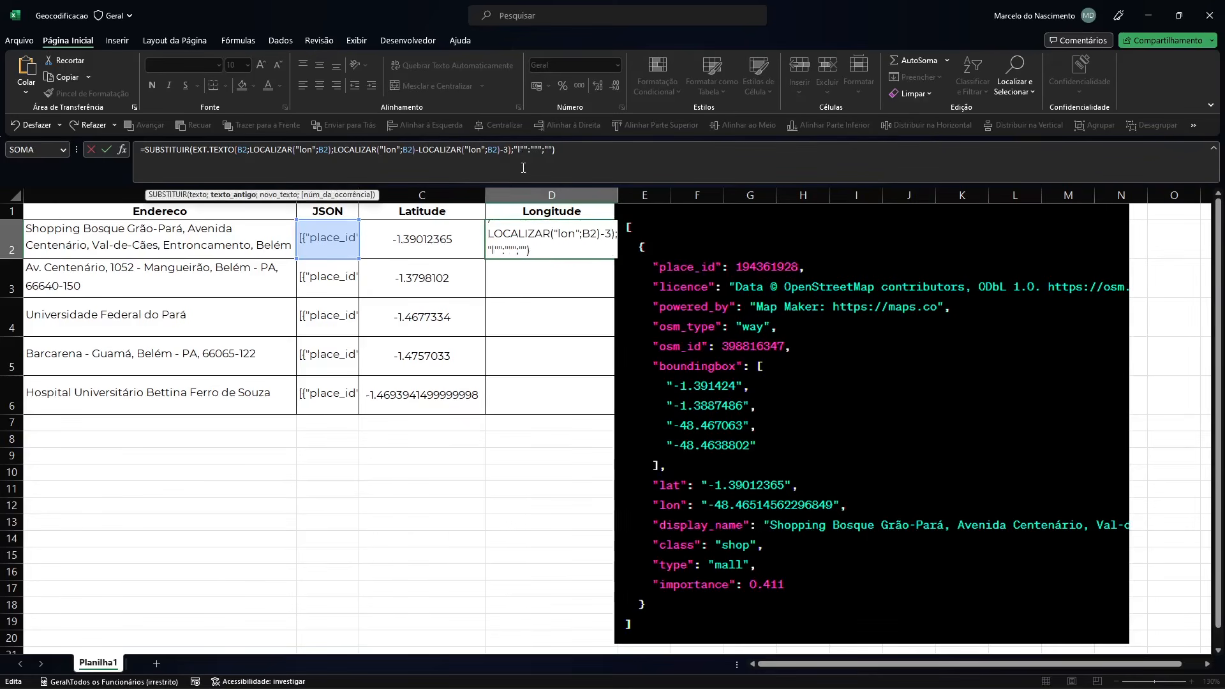
# Change the search text of D2's second LOCALIZAR to "display" and confirm the longitude formula.
pyautogui.click(396, 149)
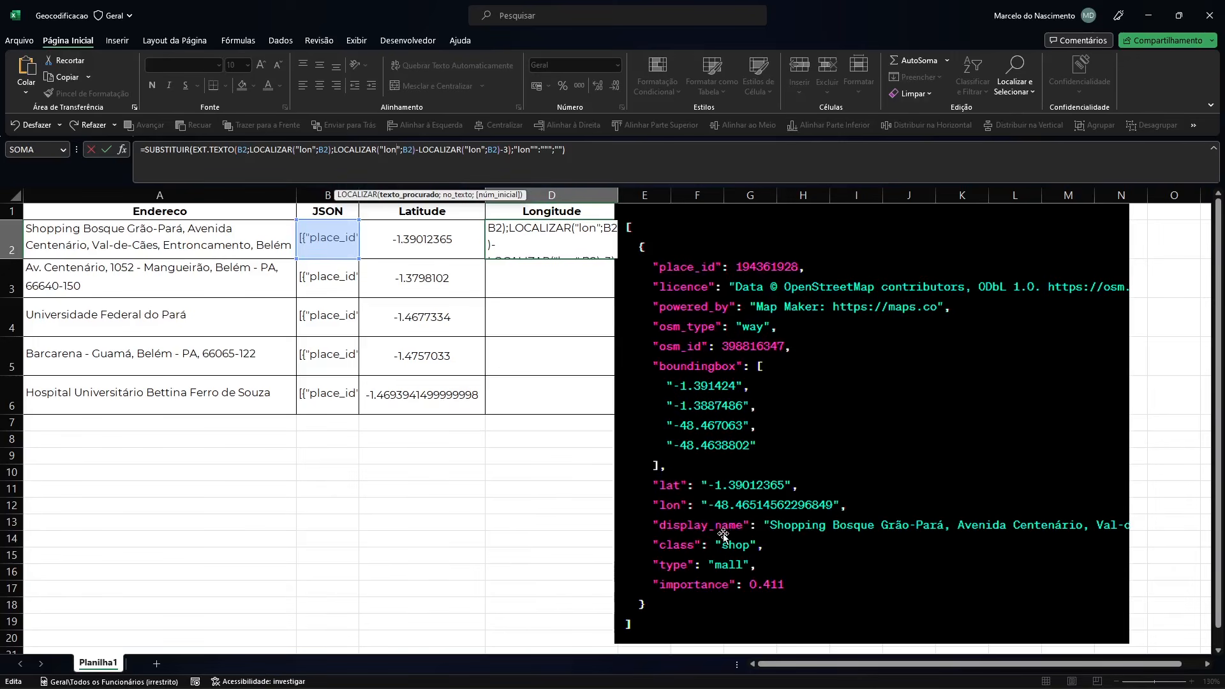
pyautogui.press('BackSpace')
pyautogui.press('BackSpace')
pyautogui.press('BackSpace')
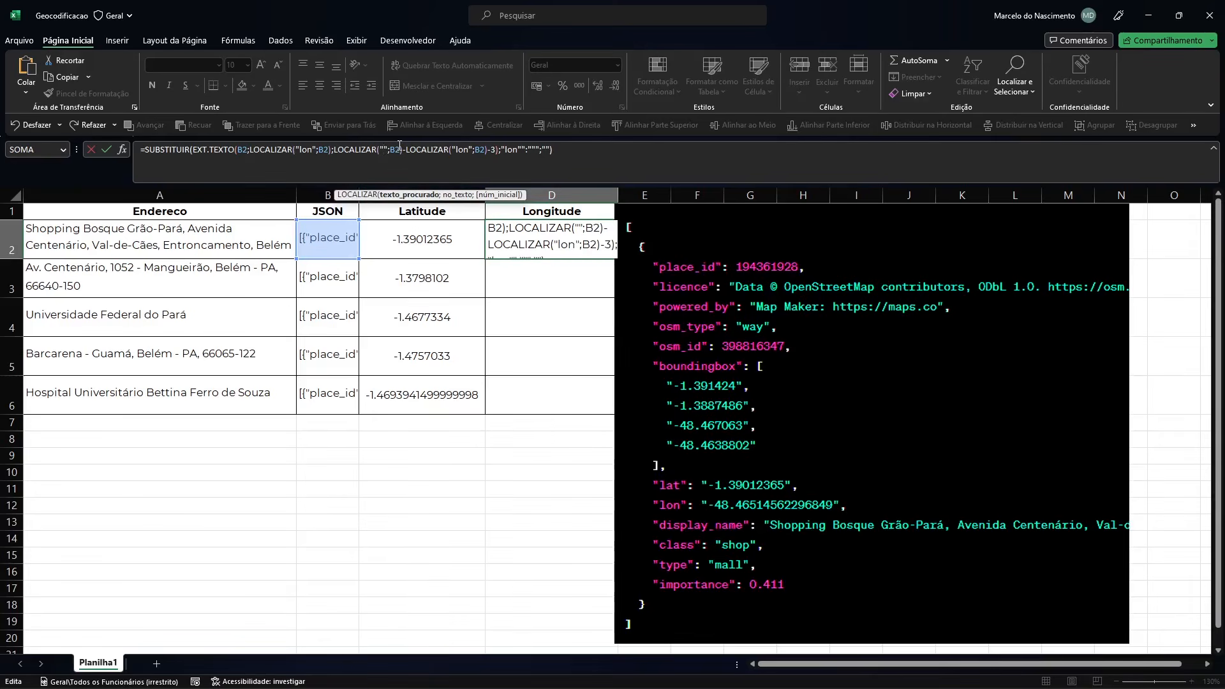
pyautogui.write('display_name')
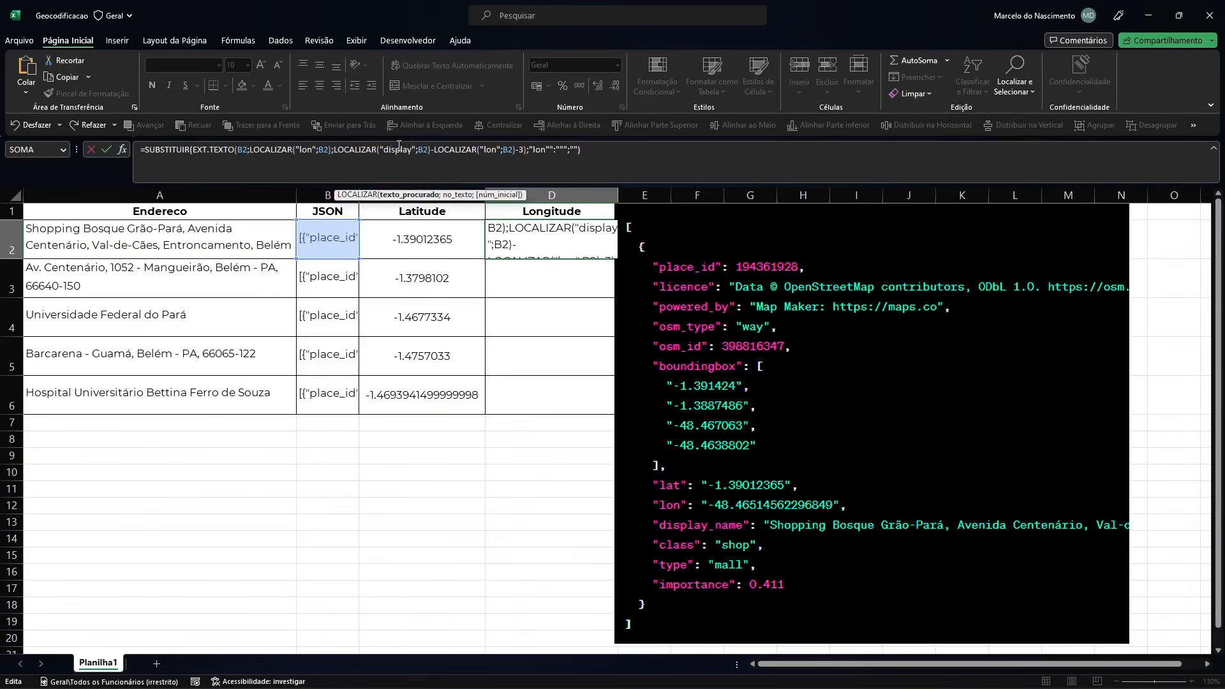
pyautogui.press('Return')
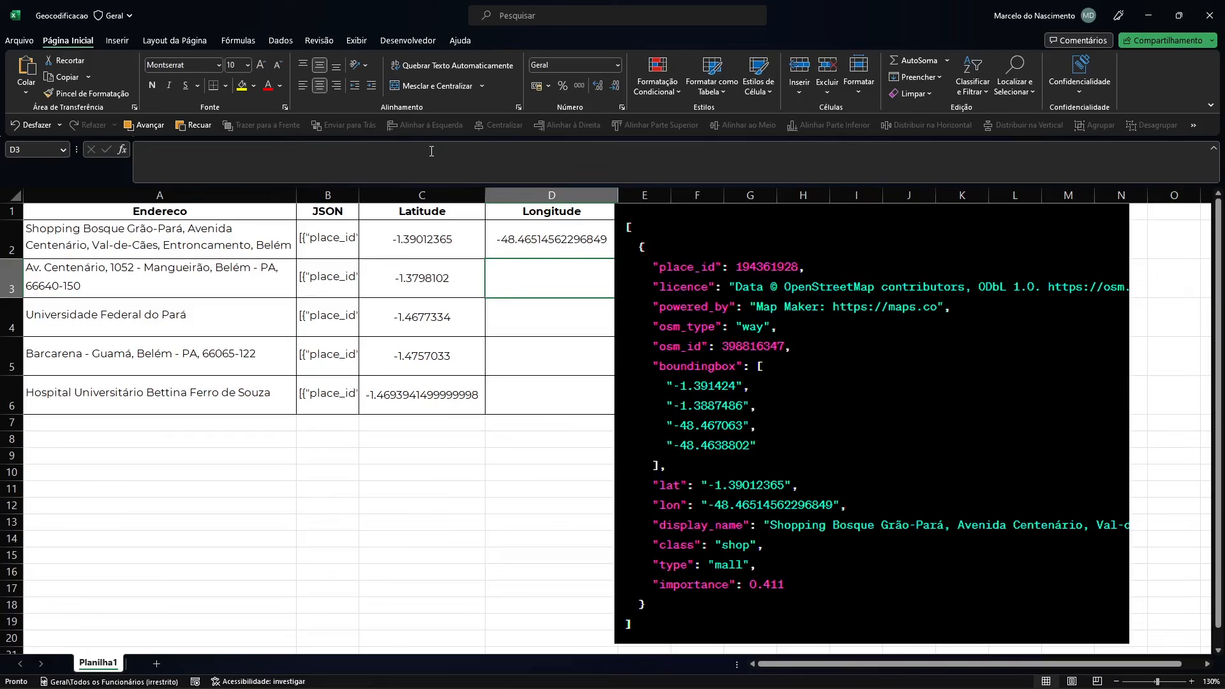
# Move the JSON reference image clear of column D and fill the longitude formula from D2 down to D6.
pyautogui.click(608, 235)
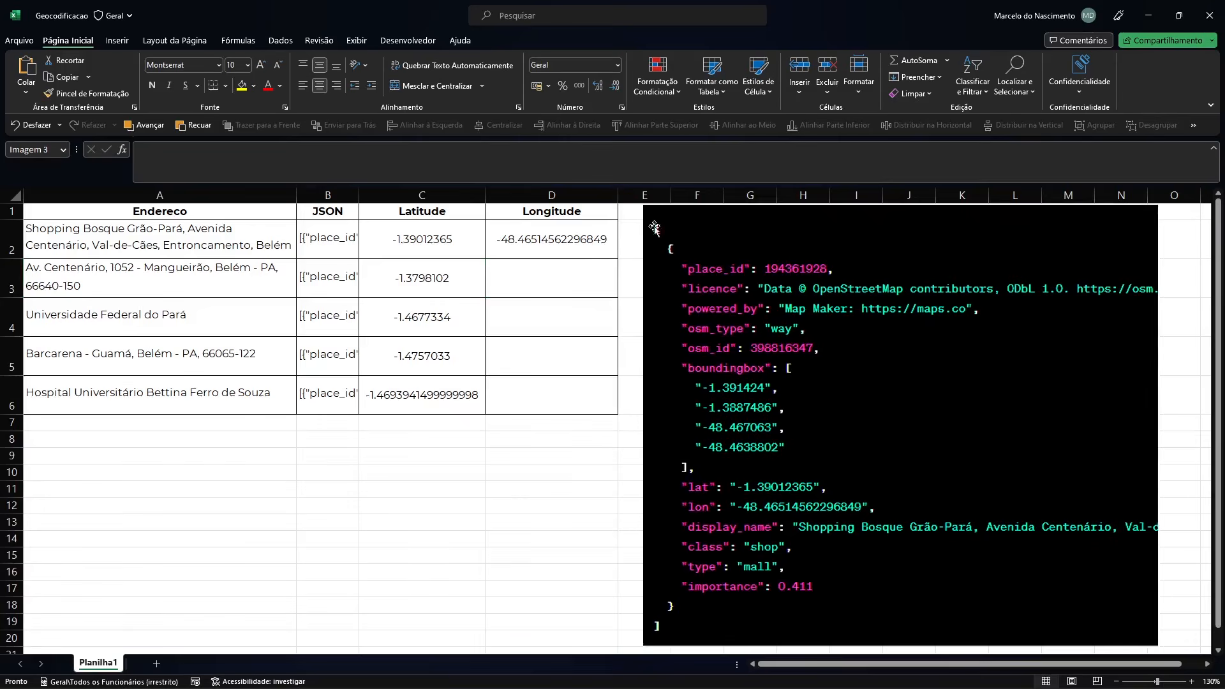
pyautogui.doubleClick(613, 258)
pyautogui.click(383, 435)
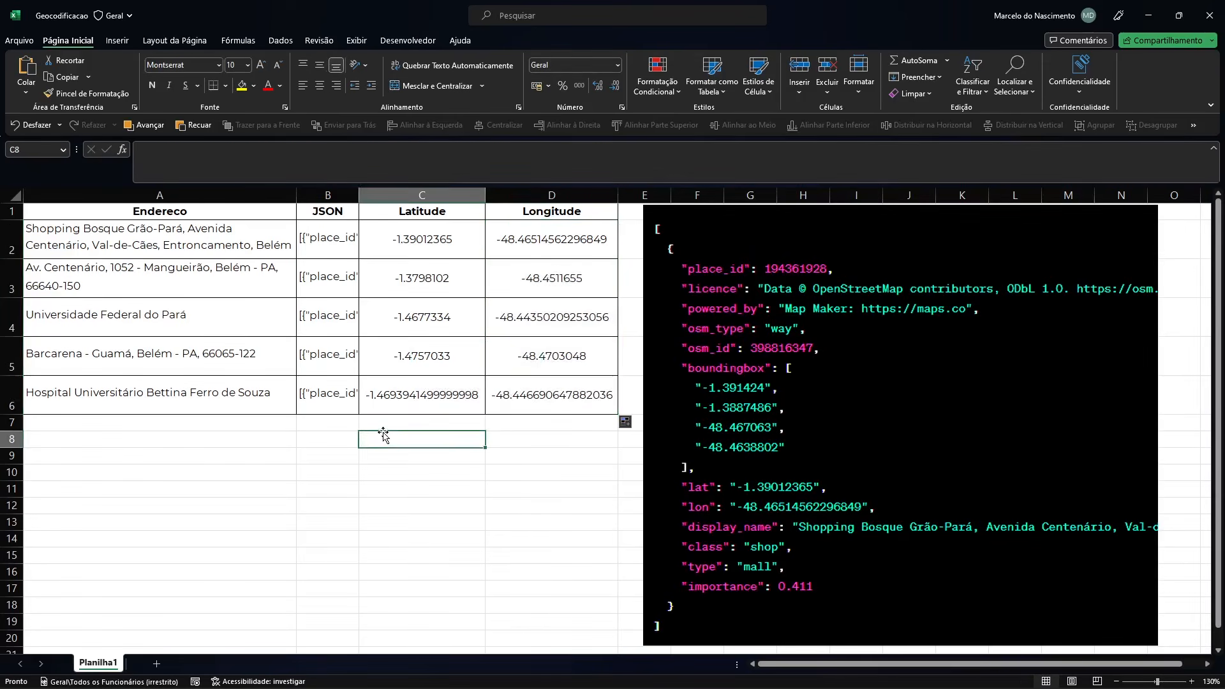